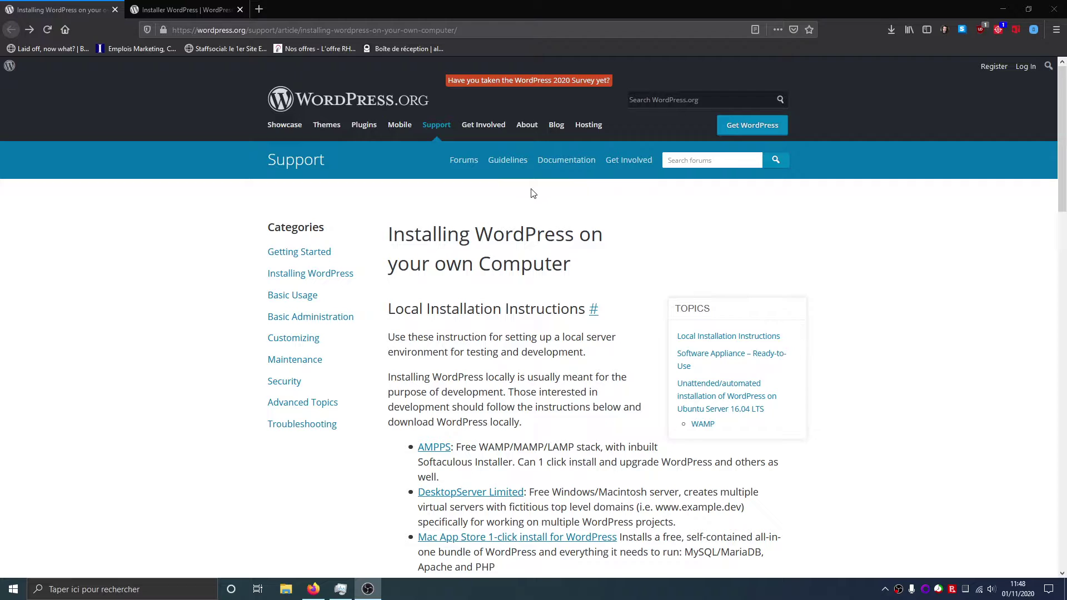
# Step: Open the Instant WordPress site from the local installation list and request the InstantWP for Windows download, dismissing its save dialog
pyautogui.scroll(-4, 522, 387)
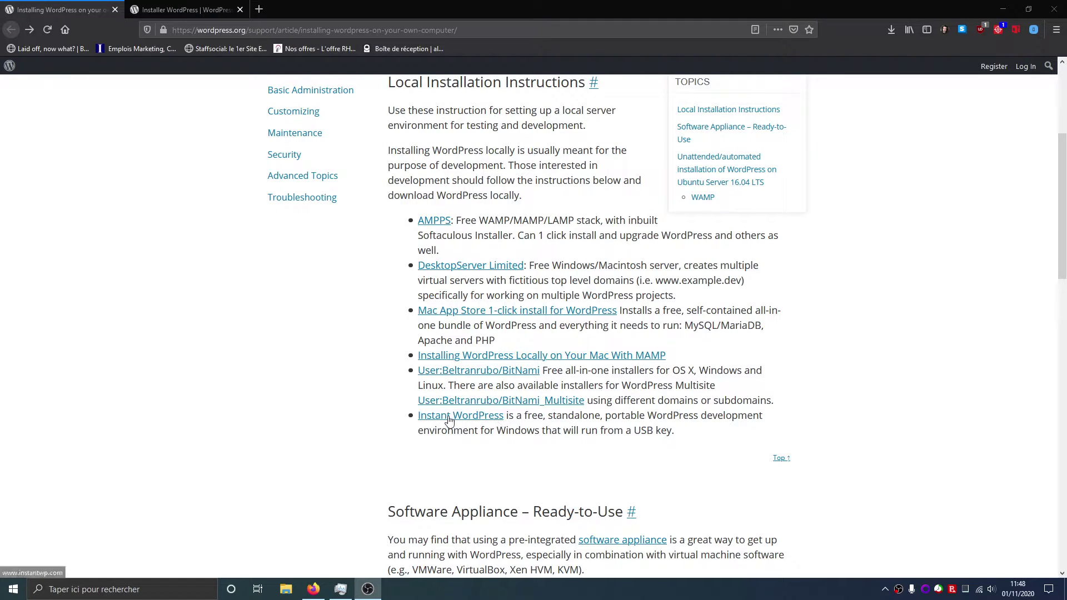
pyautogui.click(493, 422)
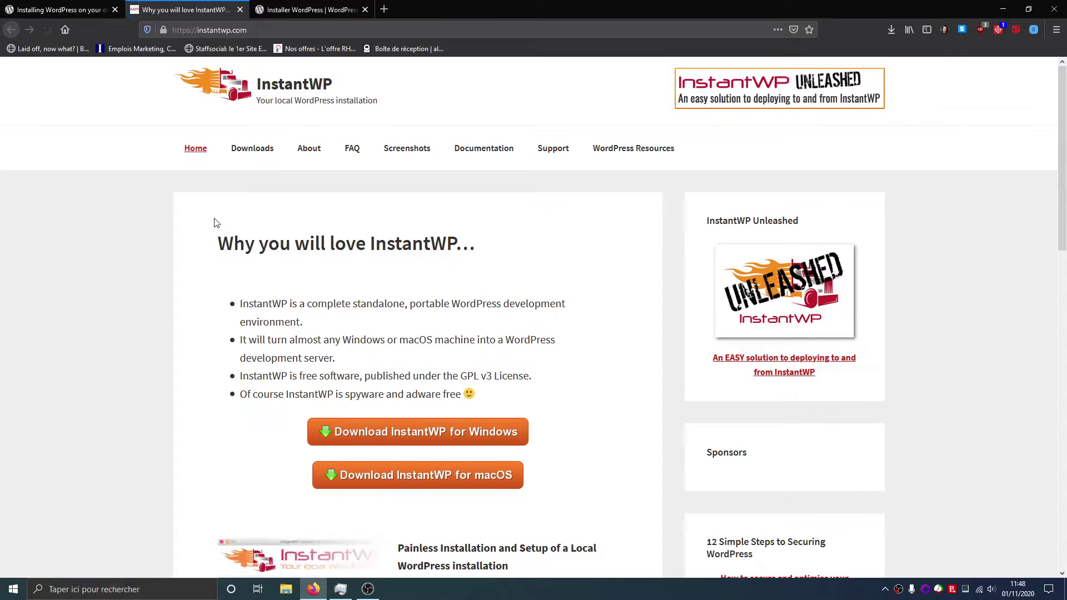
pyautogui.scroll(-2, 356, 316)
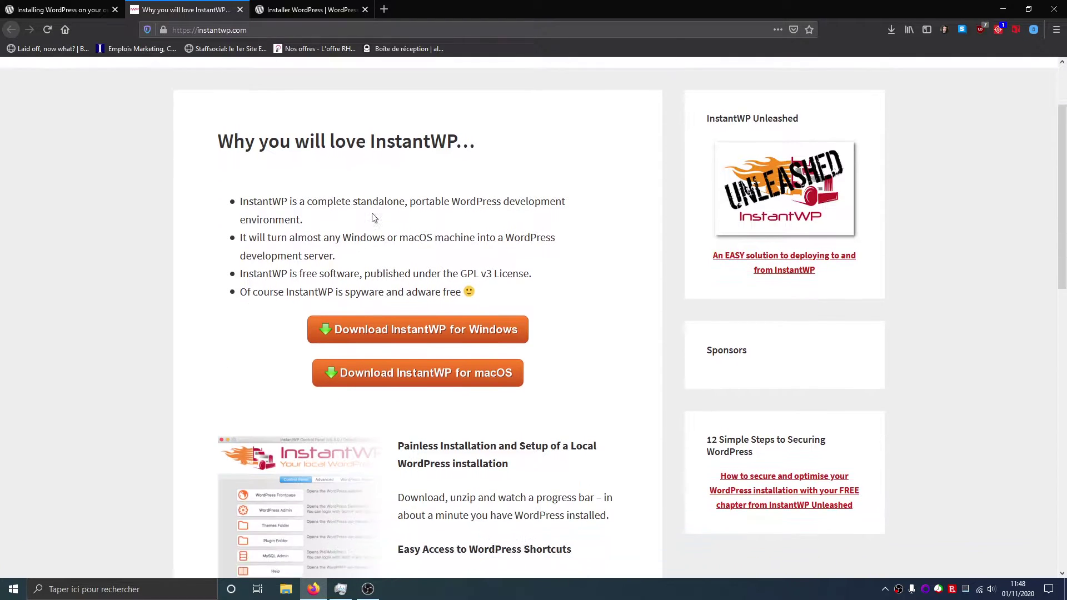
pyautogui.click(446, 320)
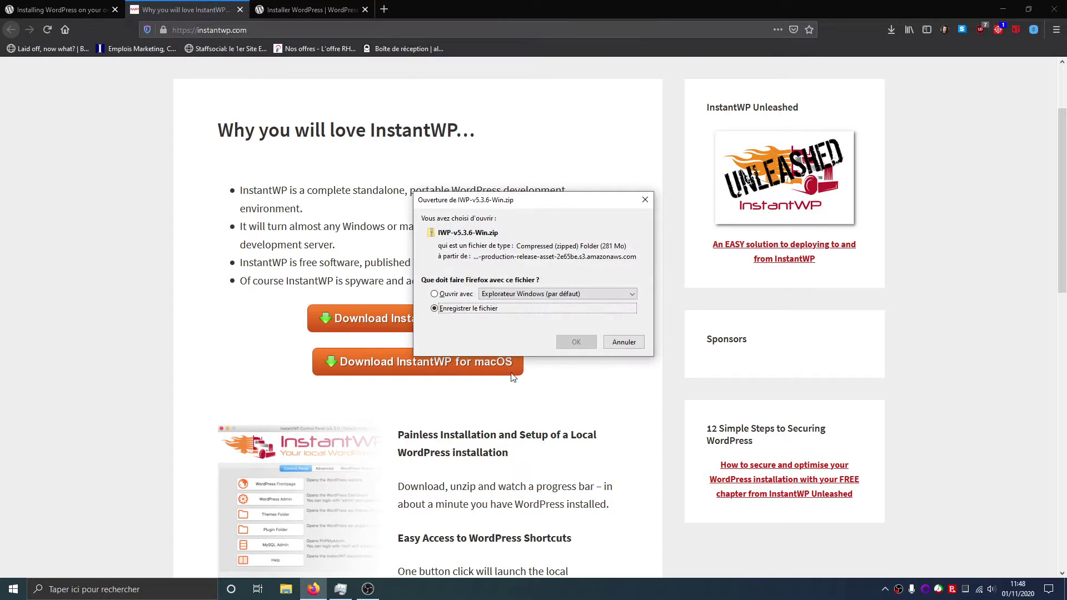
pyautogui.click(618, 345)
# Step: Open the Téléchargements folder in the file explorer and extract IWP-v5.3.6-Win.zip into its own IWP-v5.3.6-Win folder with 7-Zip
pyautogui.click(286, 589)
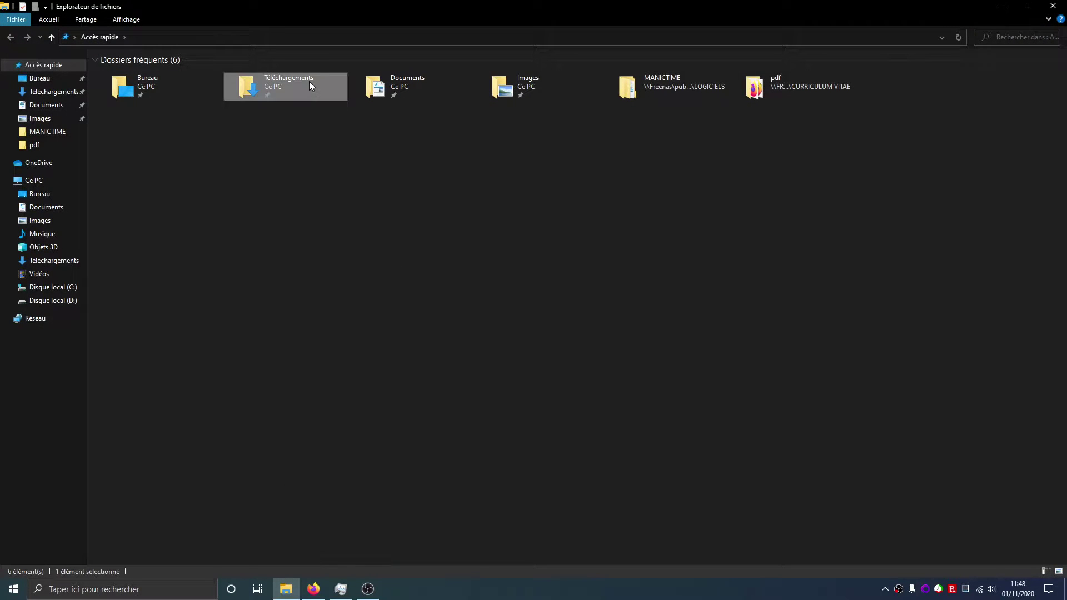
pyautogui.doubleClick(309, 82)
pyautogui.rightClick(110, 95)
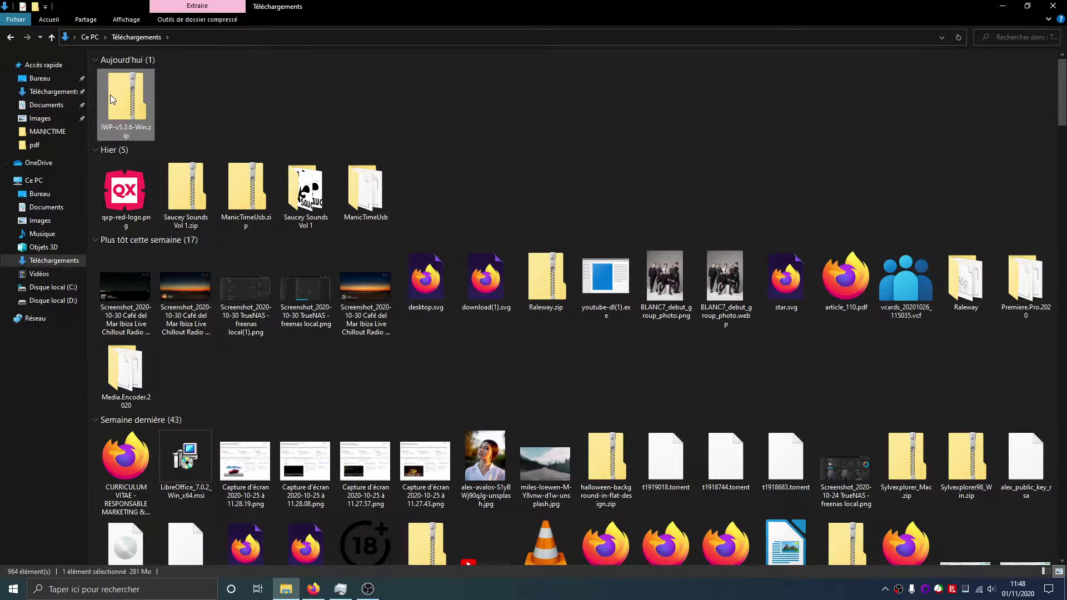
pyautogui.moveTo(204, 156)
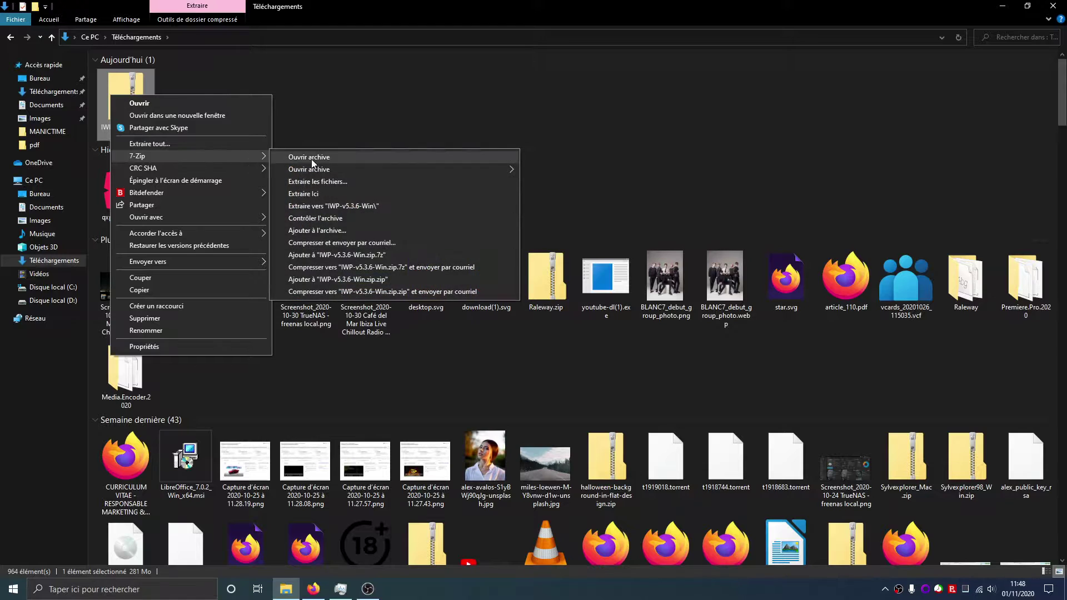
pyautogui.click(365, 206)
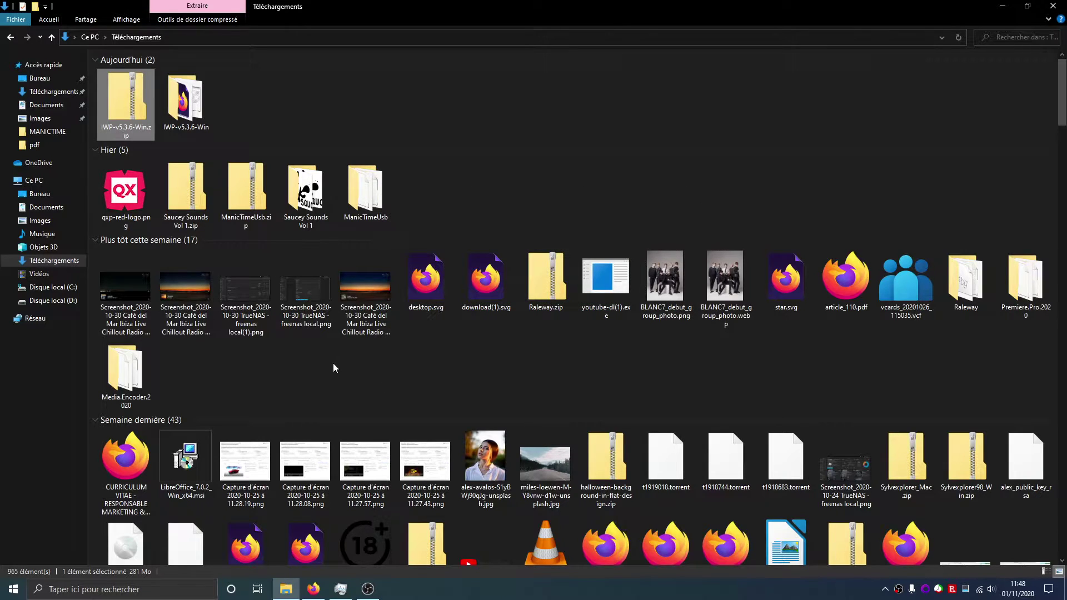
# Step: Open the extracted IWP-v5.3.6-Win folder and launch Start-InstantWP.bat
pyautogui.doubleClick(196, 93)
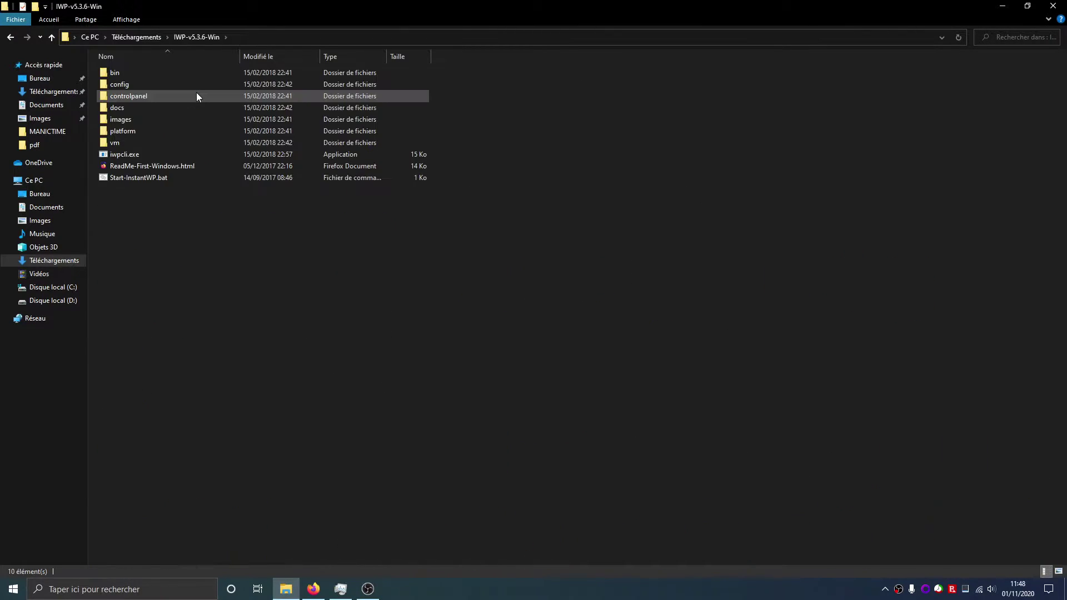
pyautogui.click(117, 181)
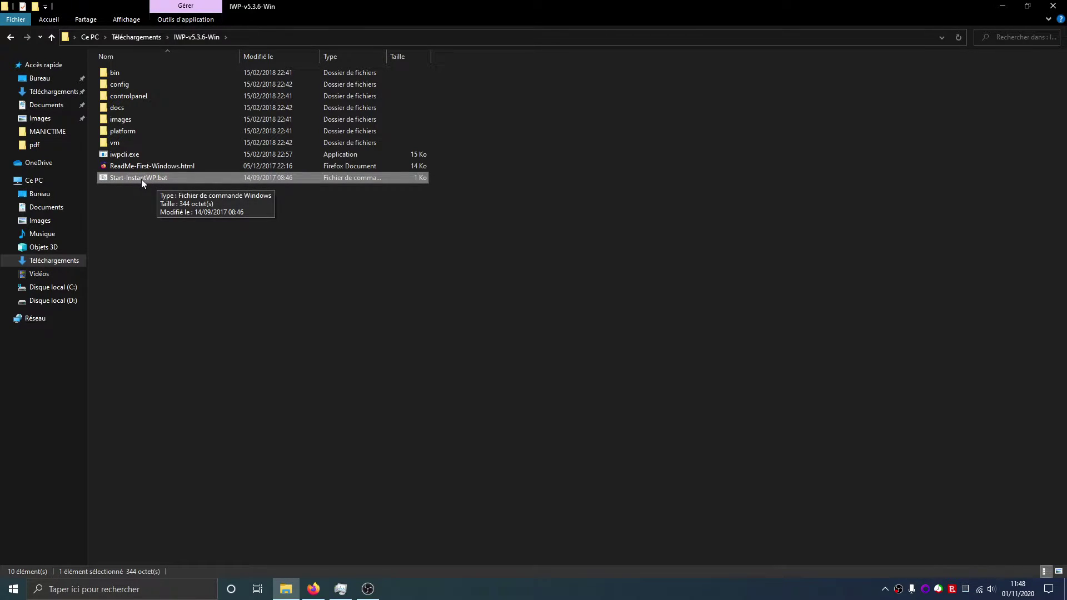
pyautogui.doubleClick(141, 179)
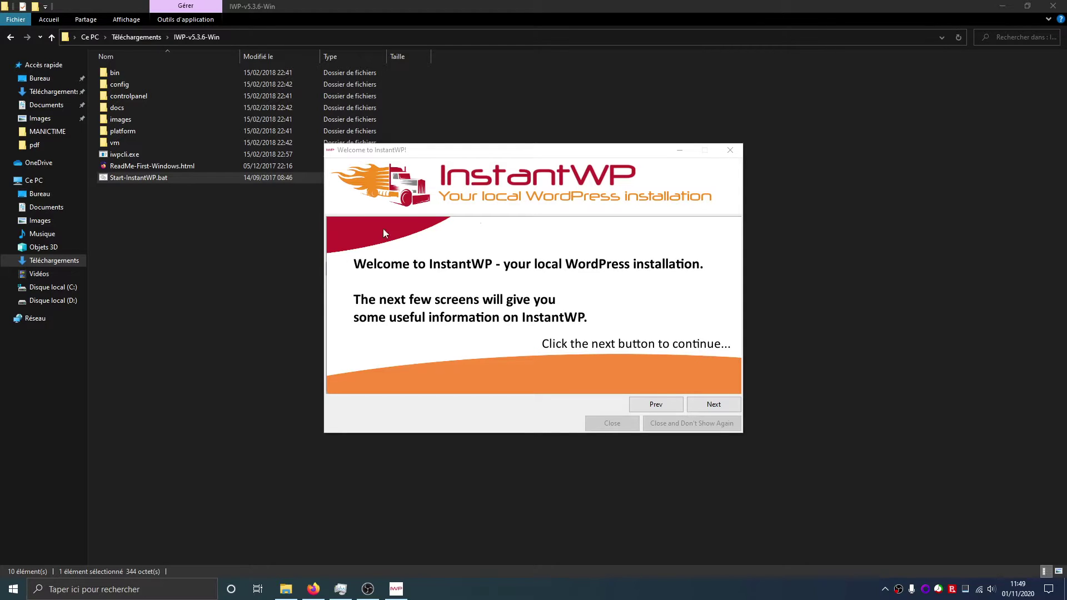
# Step: Go through all the InstantWP welcome screens and close the introduction without disabling it for future launches
pyautogui.click(713, 407)
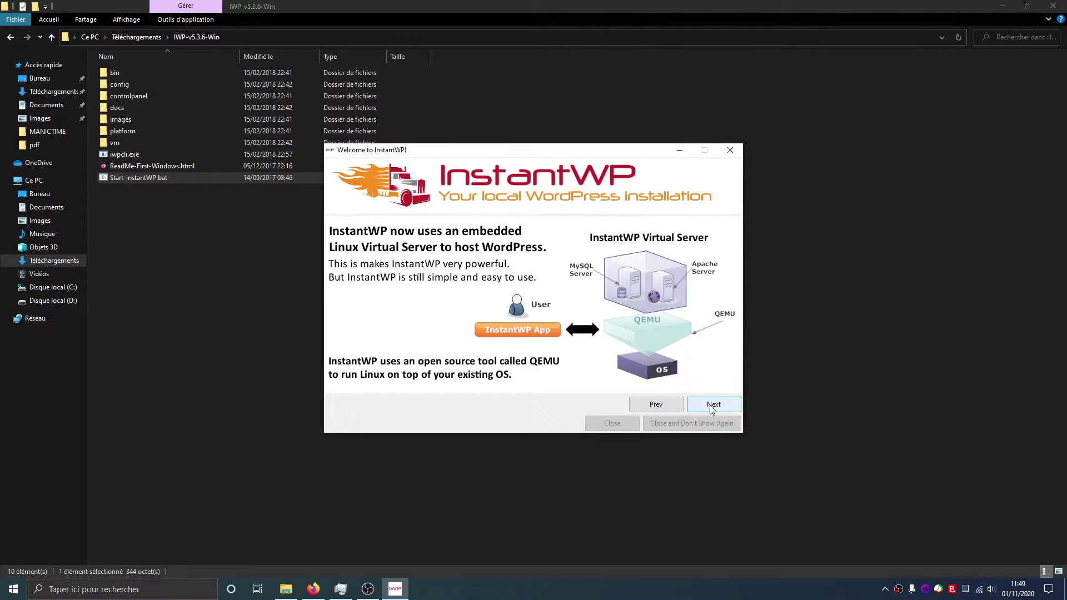
pyautogui.click(713, 407)
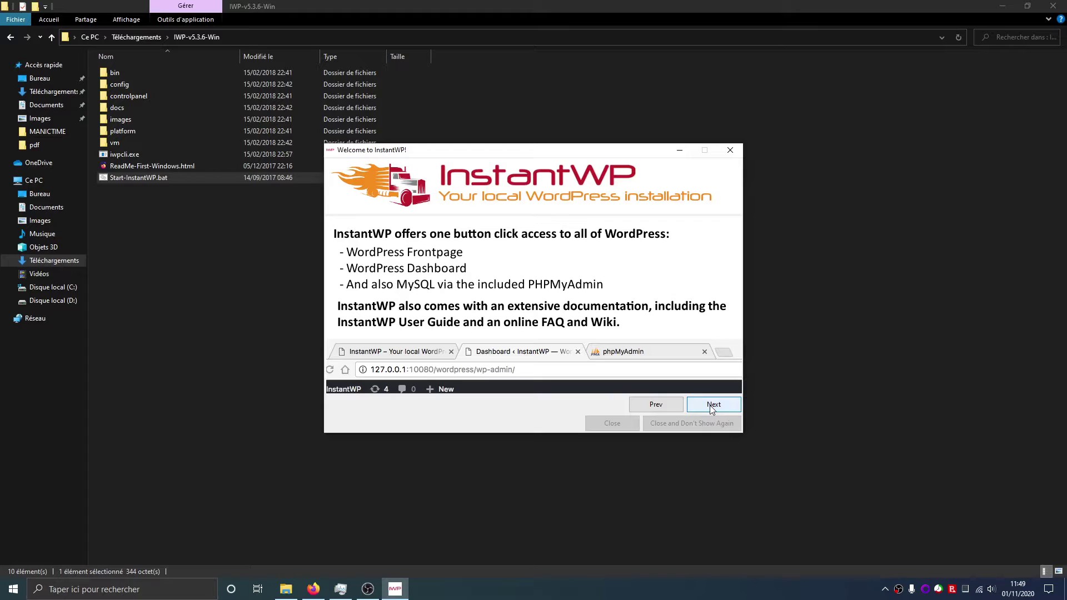
pyautogui.click(710, 406)
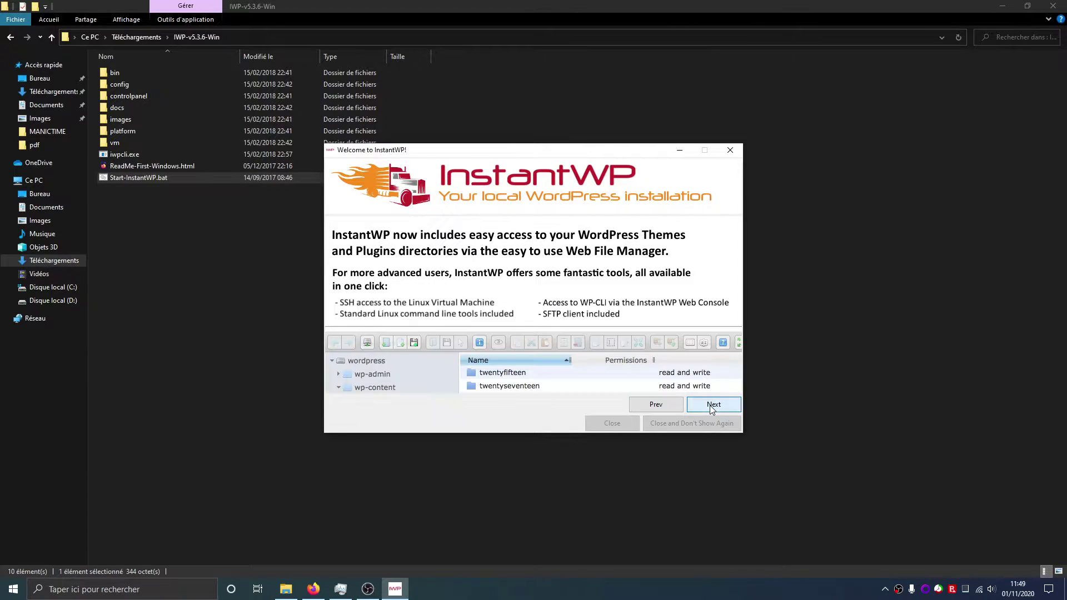
pyautogui.click(710, 406)
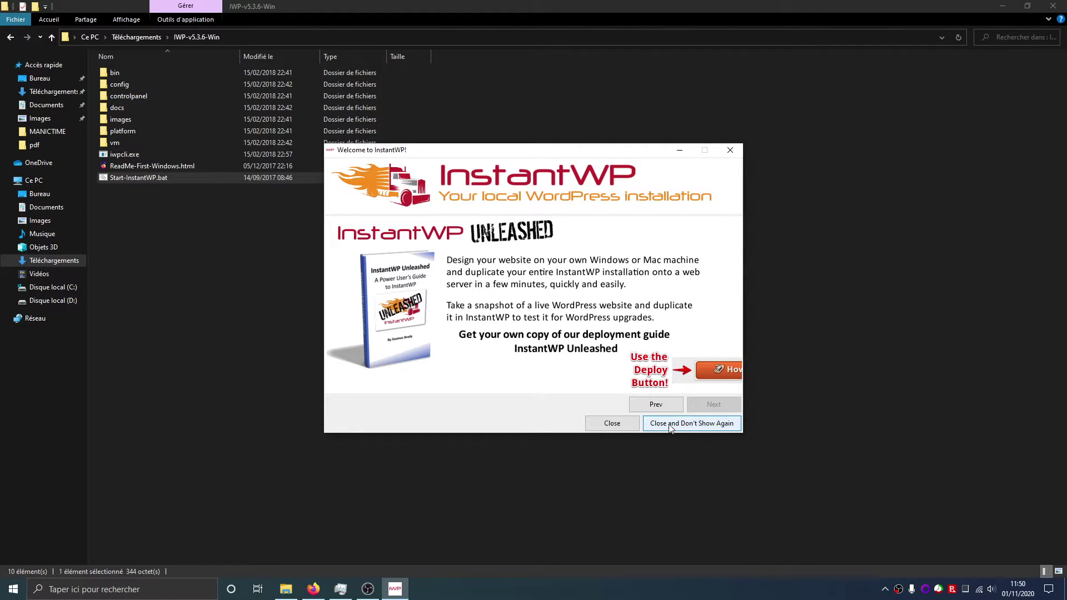
pyautogui.click(607, 424)
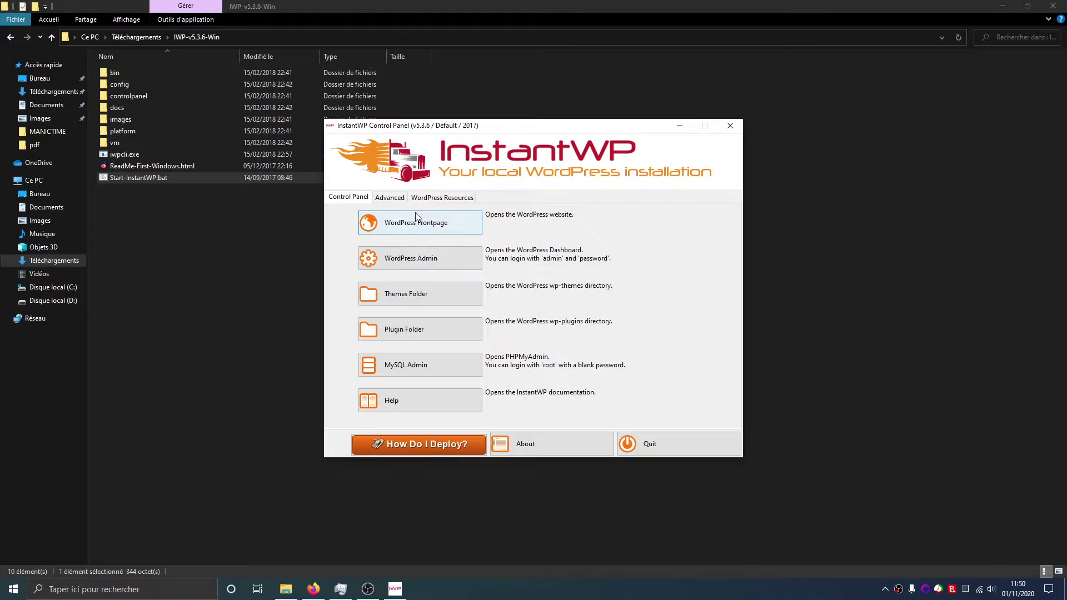
# Step: Open the local WordPress front page from the InstantWP control panel, accepting the server startup notice, and open the WordPress Admin login page
pyautogui.click(432, 265)
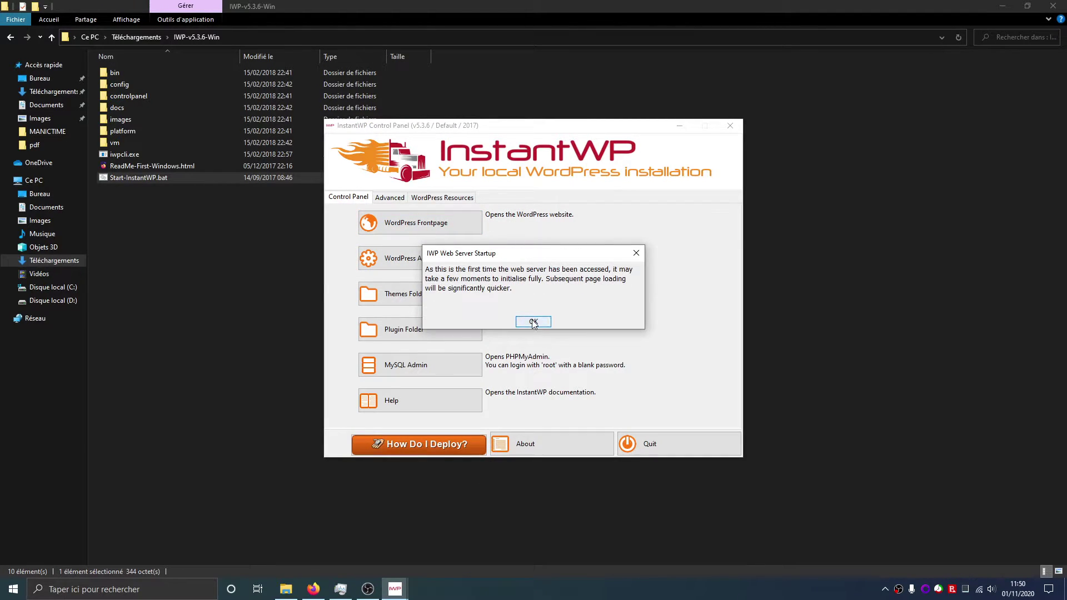
pyautogui.click(534, 323)
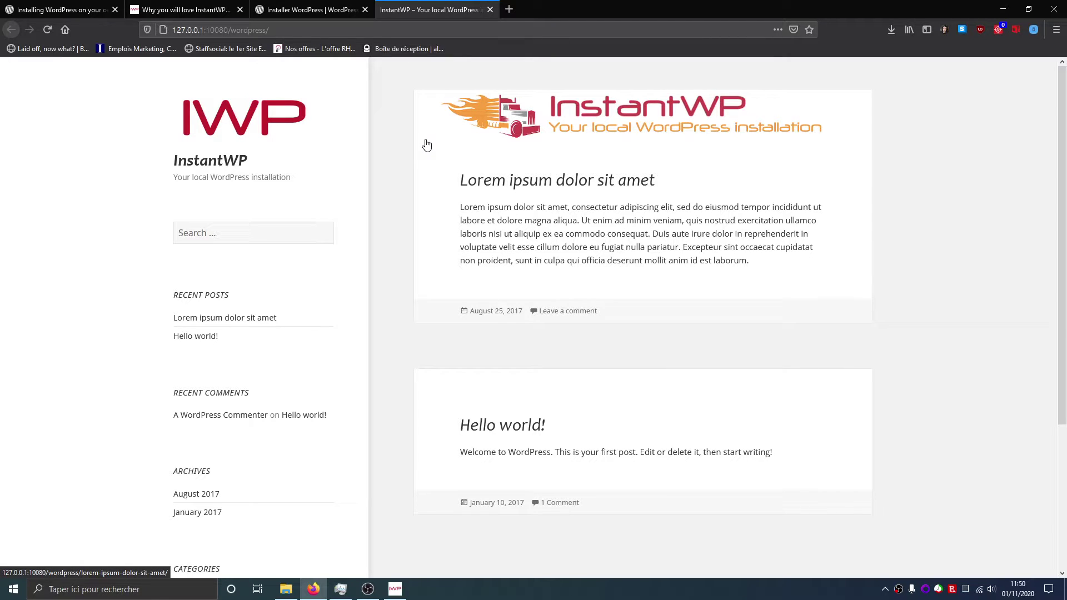
pyautogui.click(395, 590)
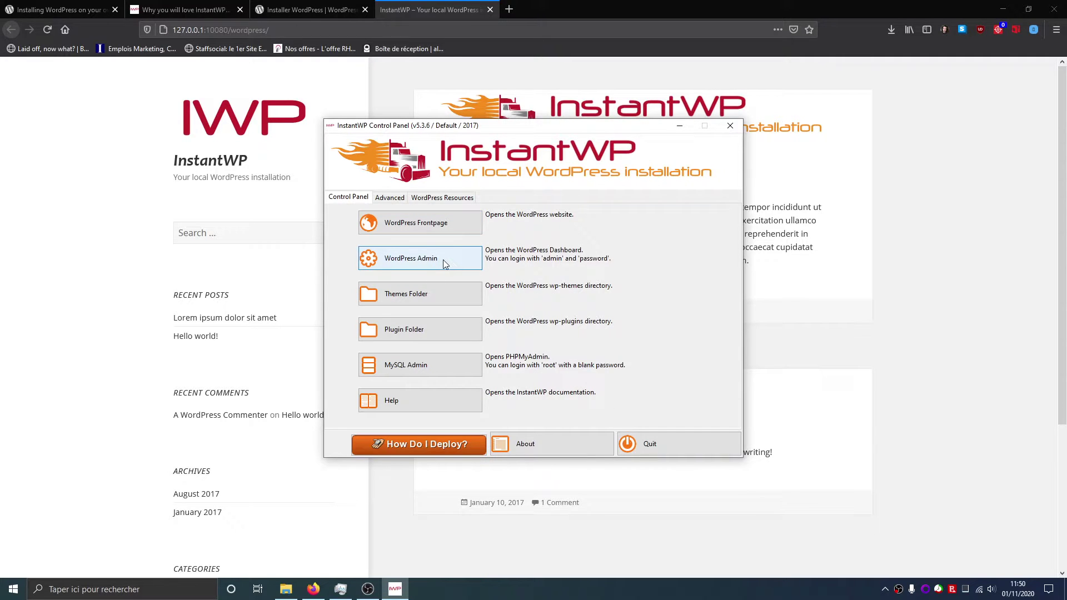
pyautogui.click(444, 264)
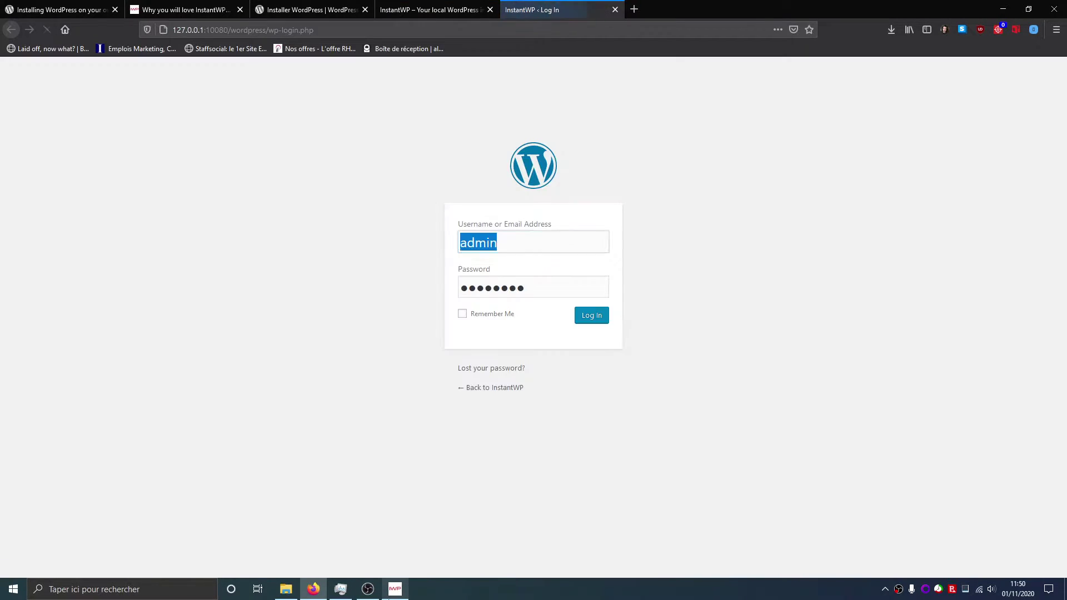
# Step: Check the dashboard credentials in the InstantWP control panel and log in to WordPress as admin, re-entering the account password
pyautogui.click(394, 590)
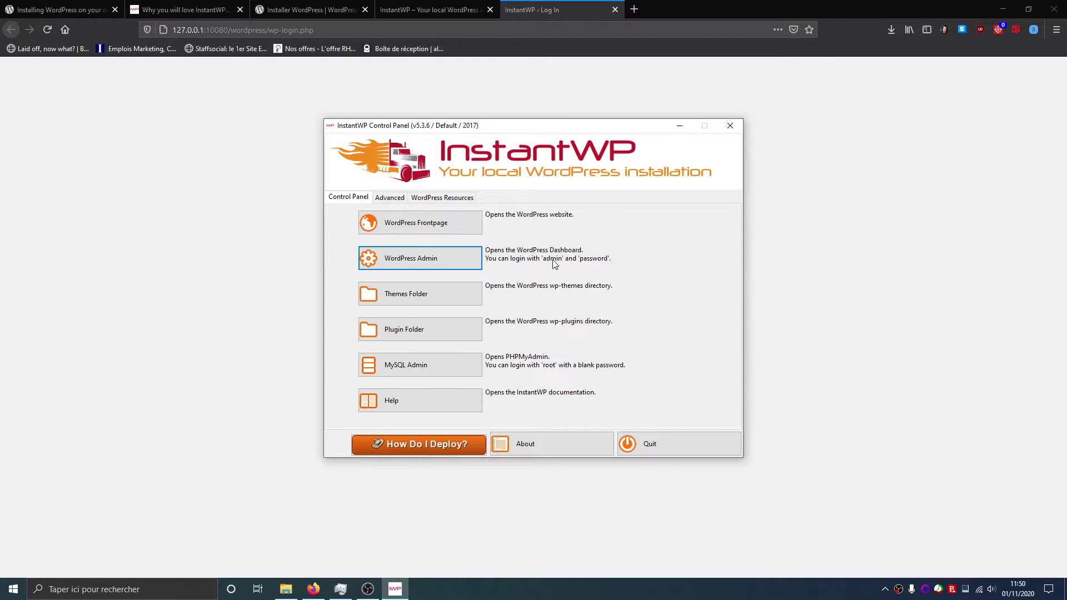
pyautogui.click(828, 279)
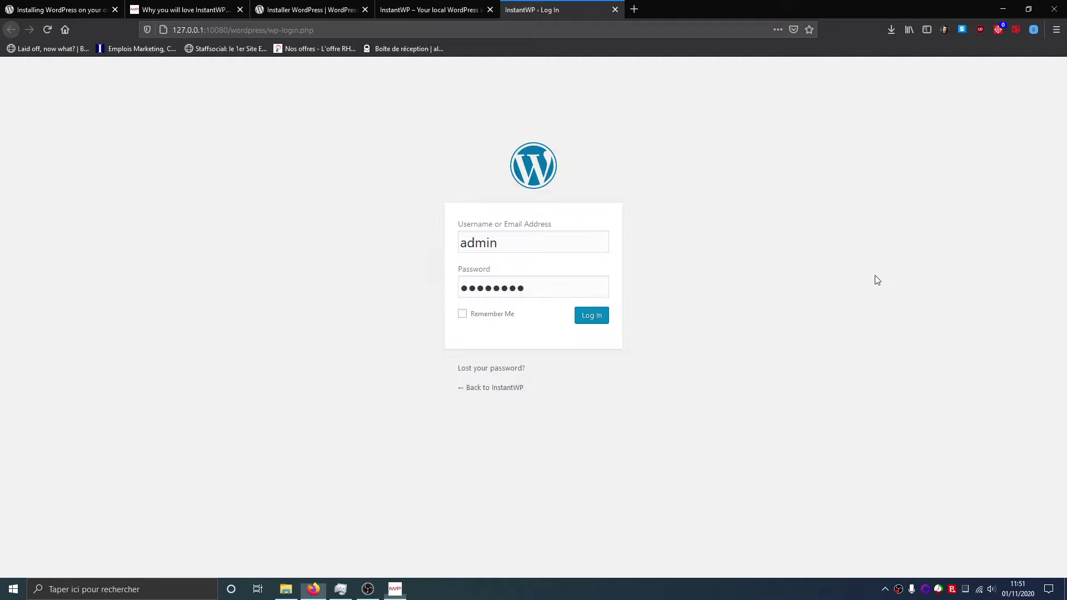
pyautogui.moveTo(536, 286); pyautogui.dragTo(350, 293)
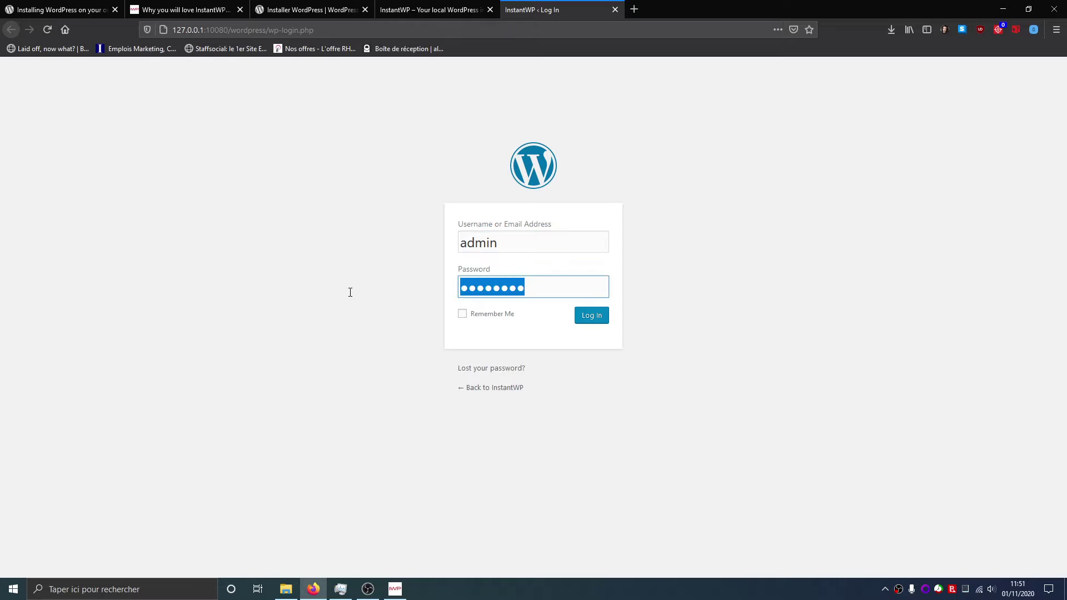
pyautogui.write('password')
pyautogui.press('Return')
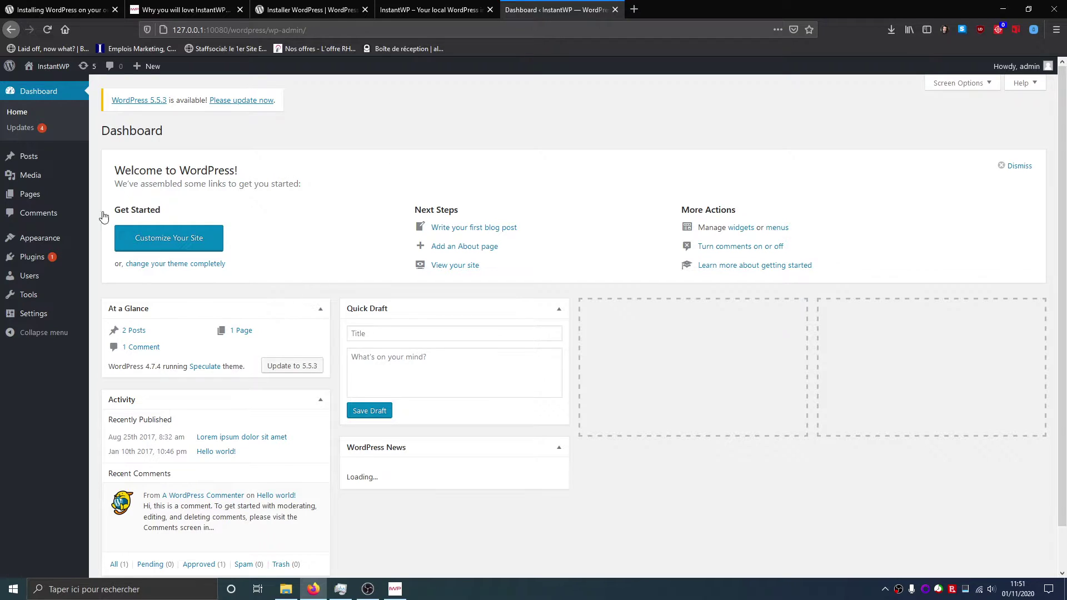
# Step: Review the available core, plugin and theme updates on the WordPress Updates page and update WordPress to version 5.5.3
pyautogui.click(52, 137)
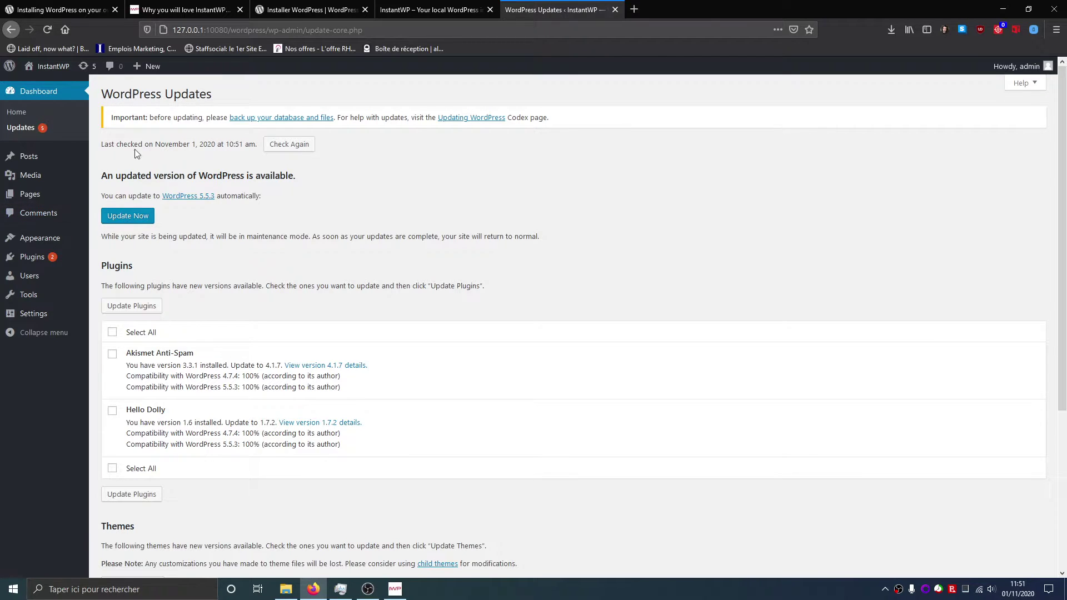
pyautogui.scroll(-4, 216, 198)
pyautogui.scroll(2, 203, 314)
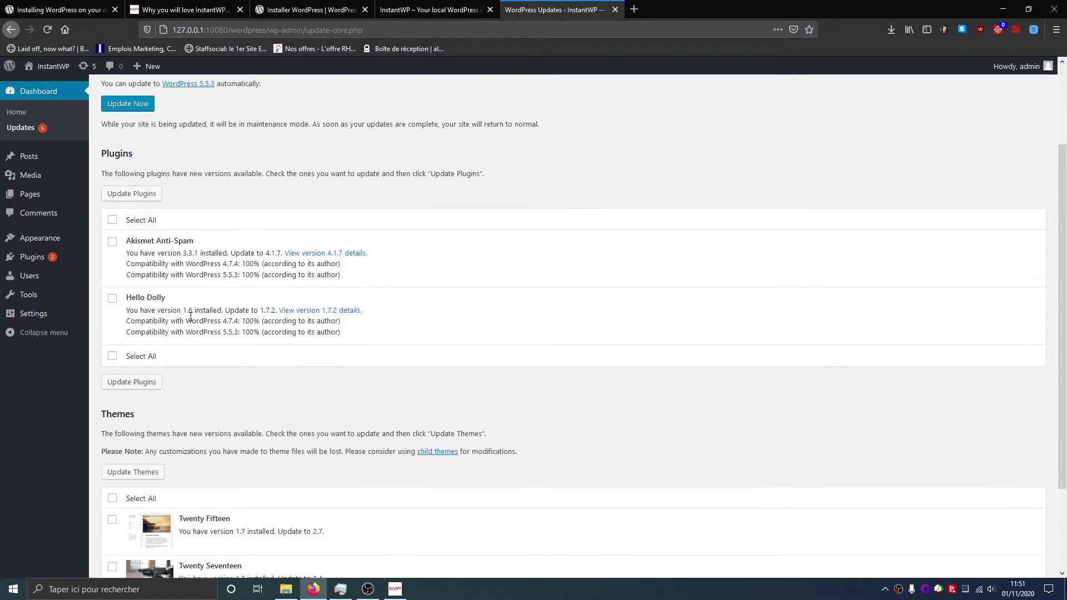
pyautogui.scroll(-2, 173, 297)
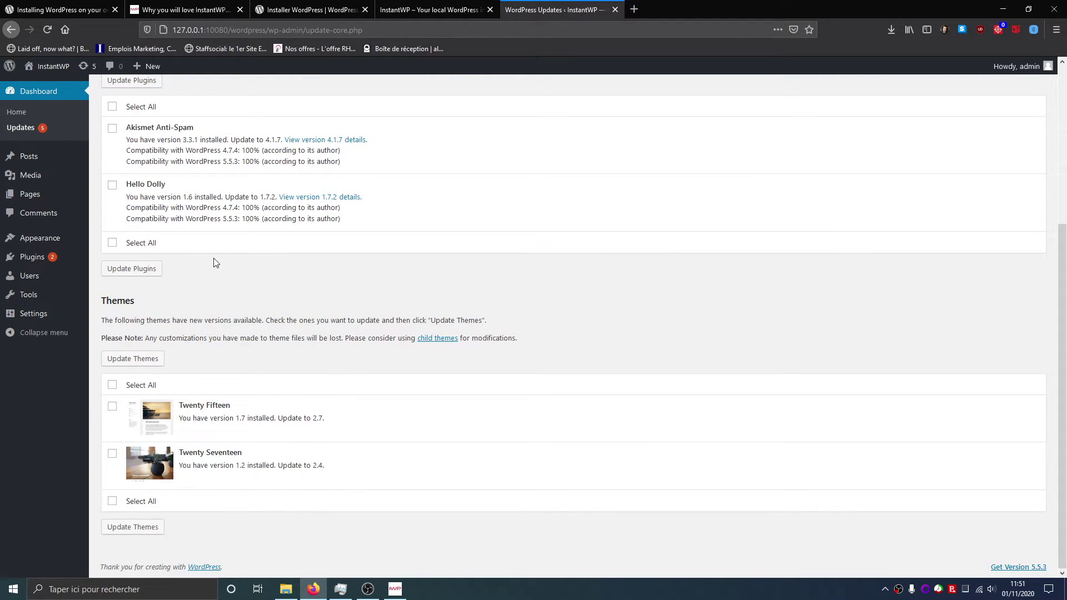
pyautogui.scroll(4, 225, 443)
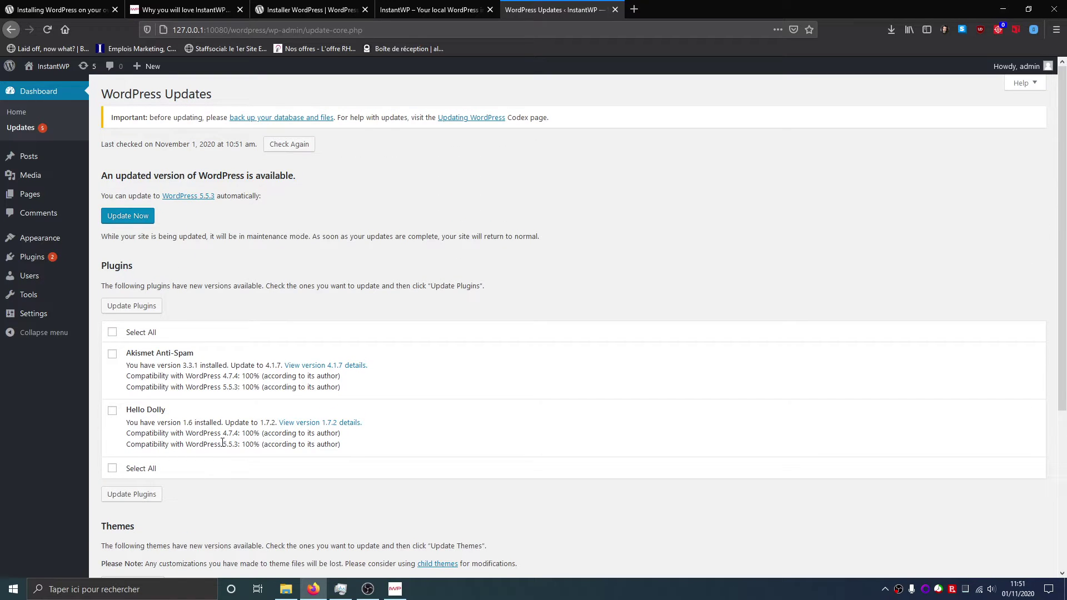
pyautogui.click(127, 218)
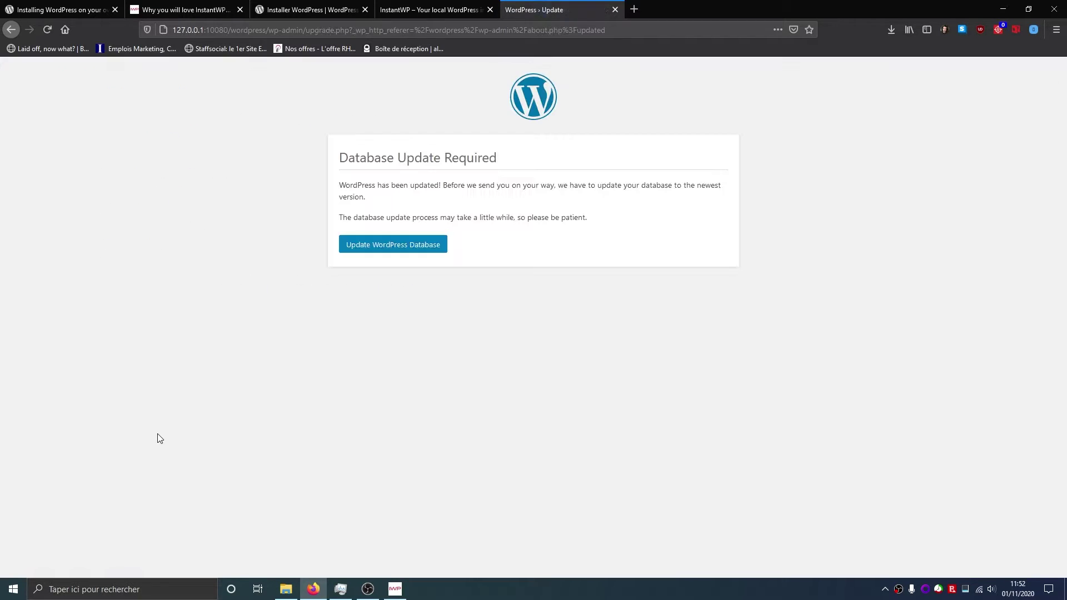
# Step: Update the WordPress database, continue to the admin area and look through the WordPress 5.5.3 What's New page
pyautogui.click(385, 249)
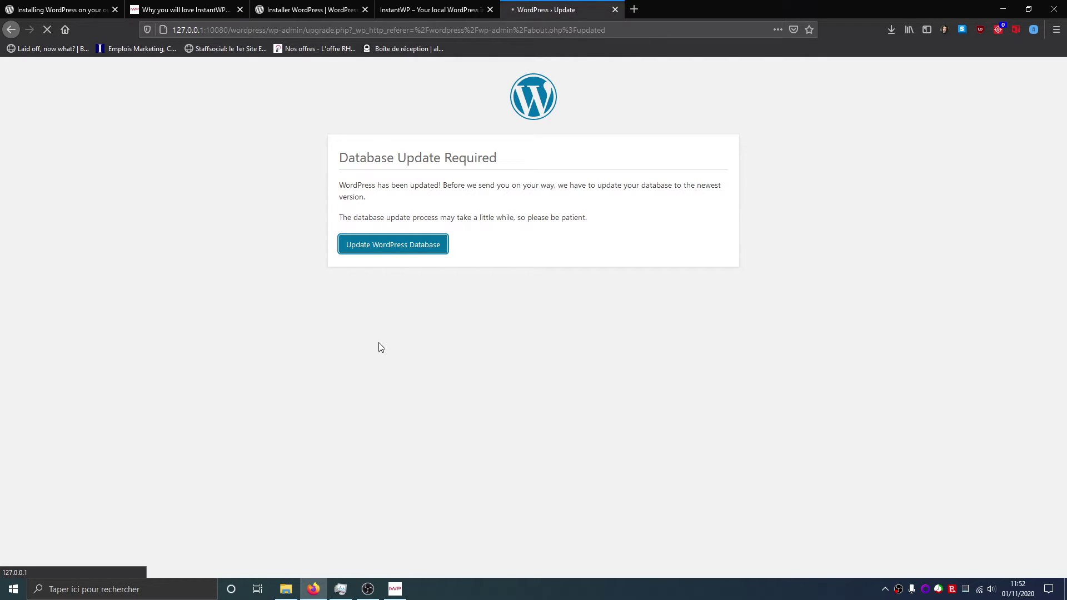
pyautogui.click(369, 213)
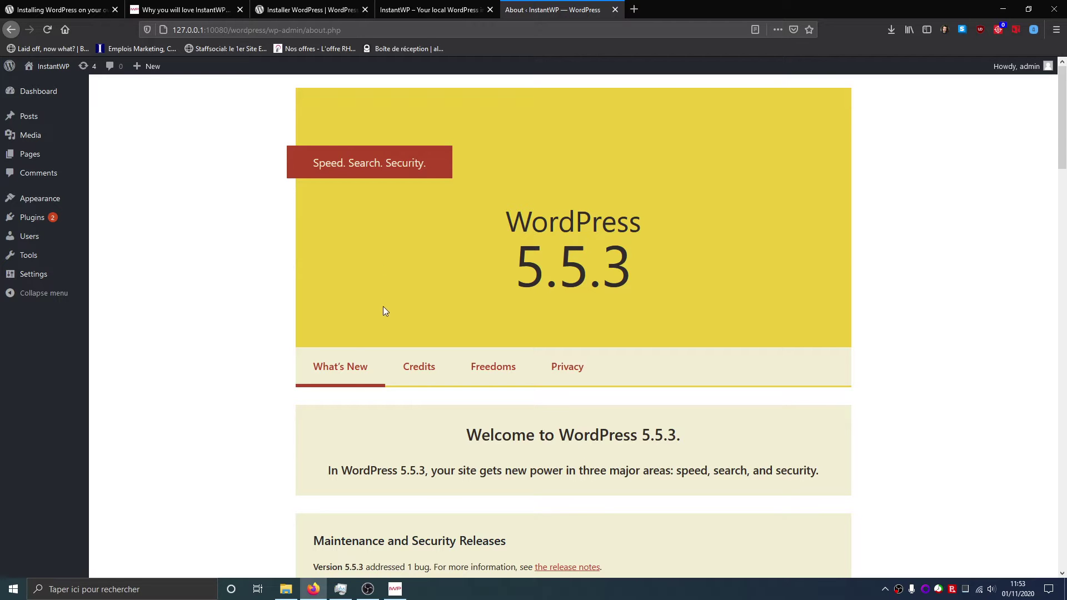
pyautogui.scroll(-20, 384, 311)
pyautogui.scroll(-8, 359, 356)
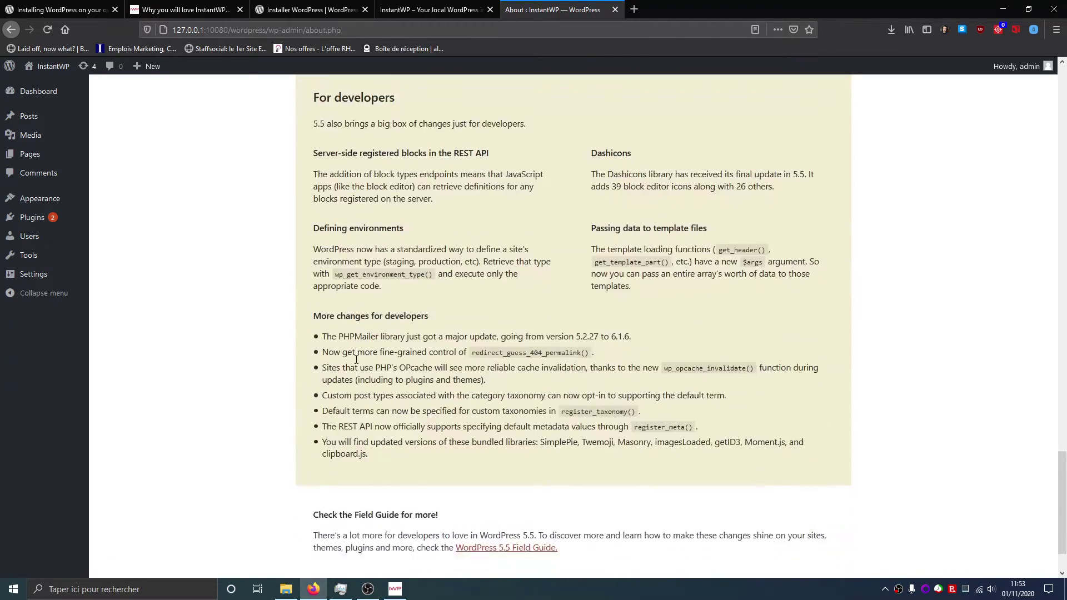
pyautogui.scroll(15, 352, 368)
pyautogui.scroll(15, 349, 380)
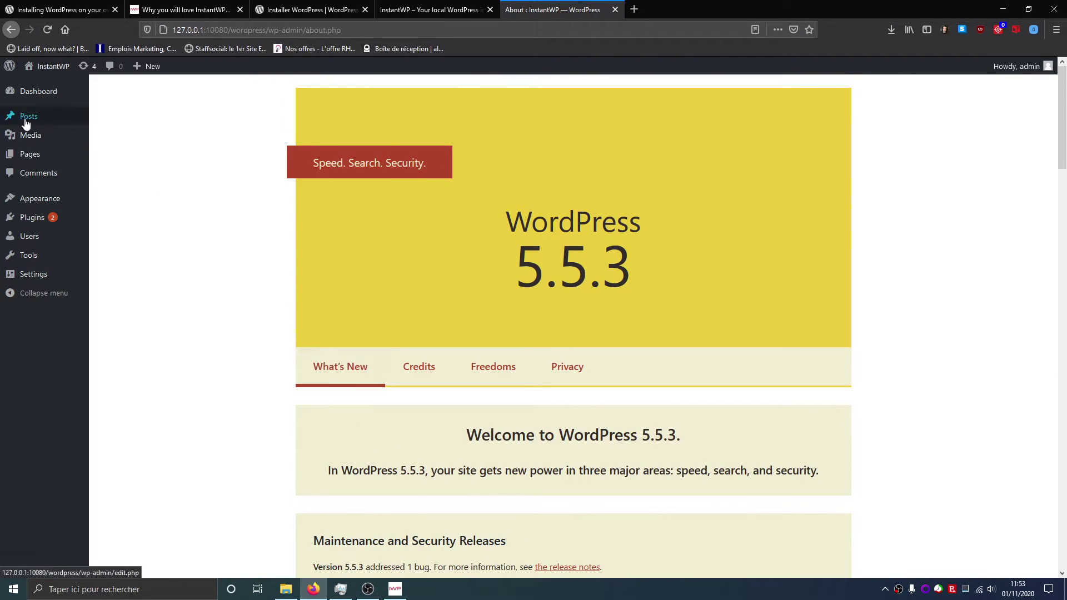
# Step: Update all listed plugins, Akismet Anti-Spam and Hello Dolly, from the WordPress Updates page and return to the installed plugins list
pyautogui.click(86, 72)
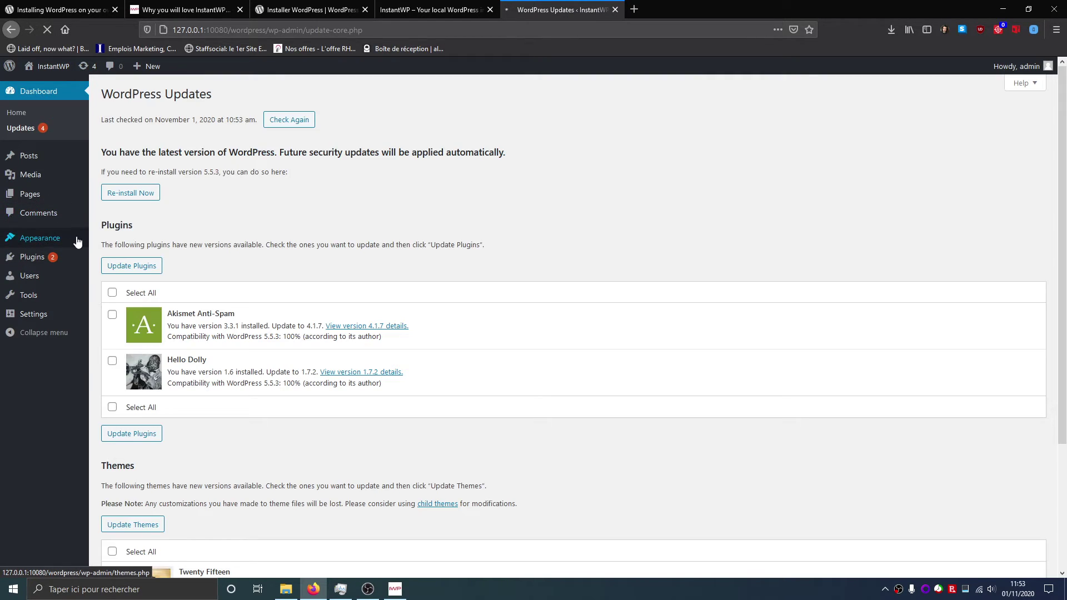
pyautogui.scroll(-3, 239, 345)
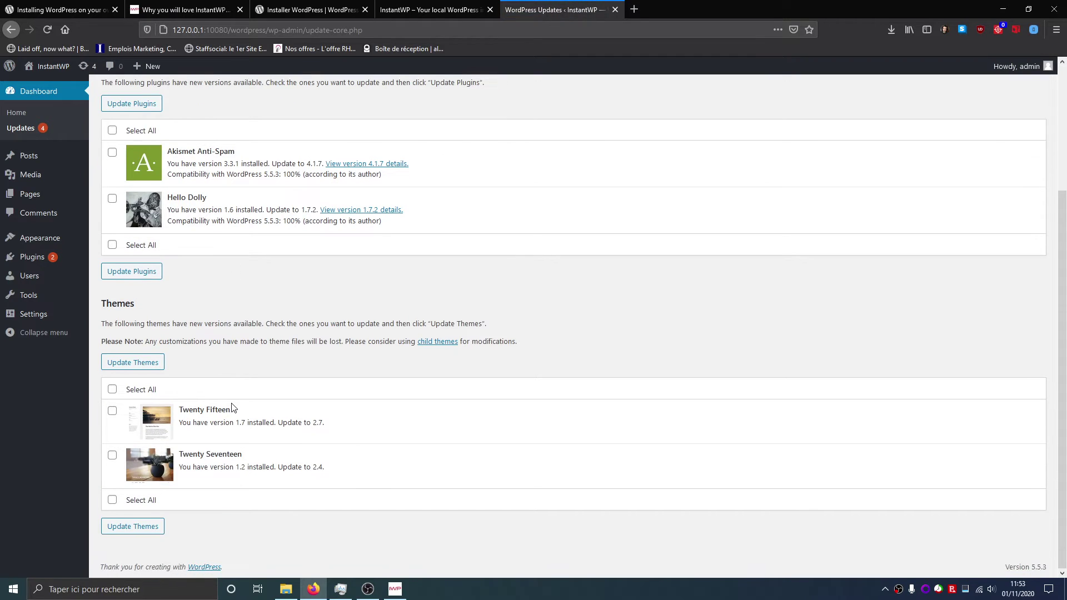
pyautogui.click(112, 131)
pyautogui.click(130, 106)
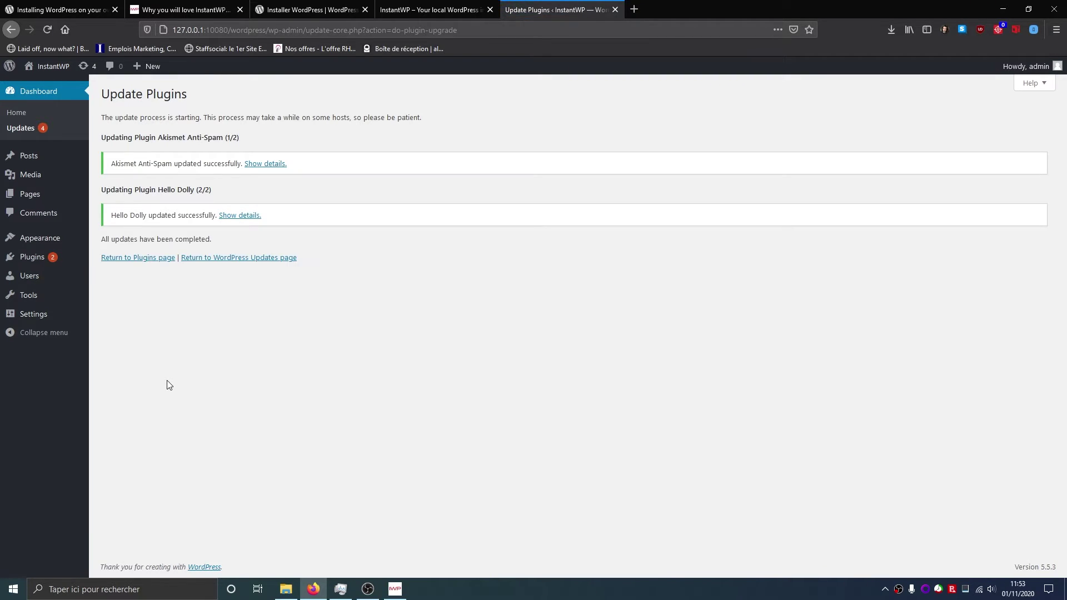
pyautogui.click(138, 261)
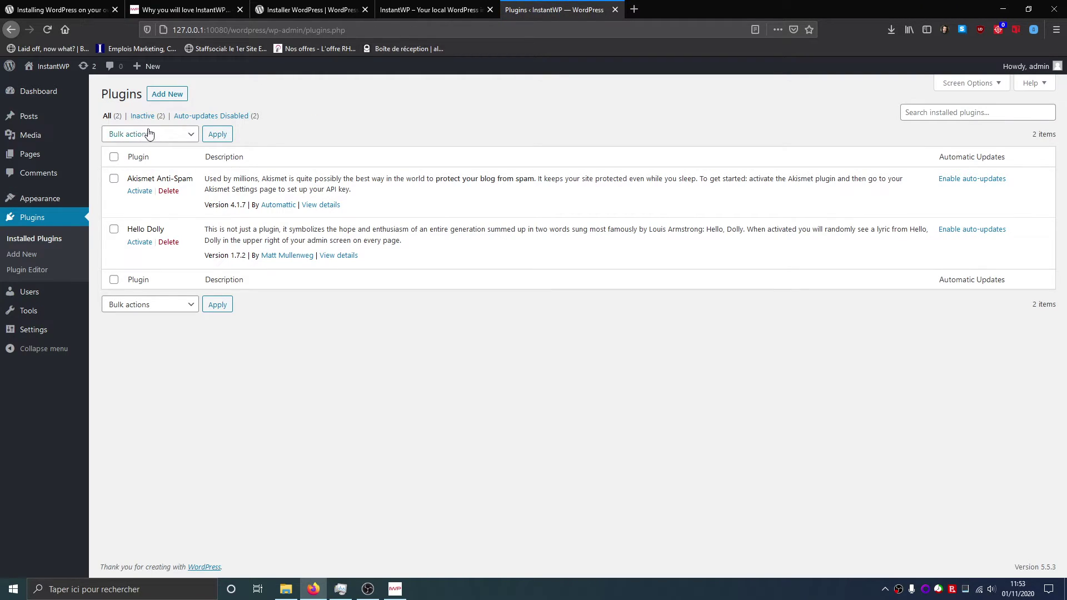
# Step: Update the Twenty Fifteen and Twenty Seventeen themes and recheck the WordPress Updates page for remaining updates
pyautogui.click(86, 66)
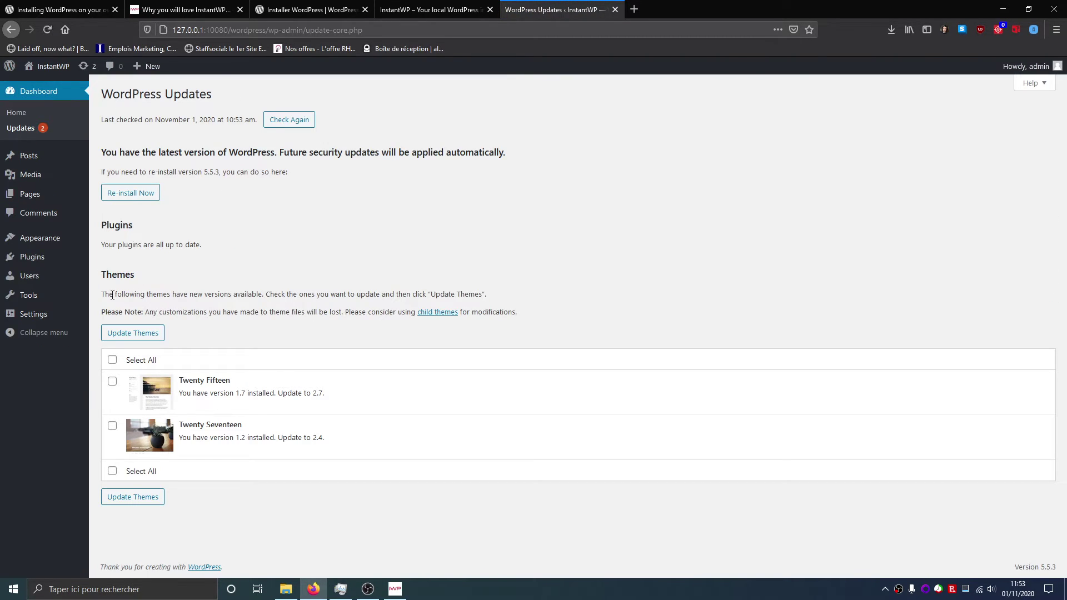
pyautogui.click(112, 360)
pyautogui.click(154, 333)
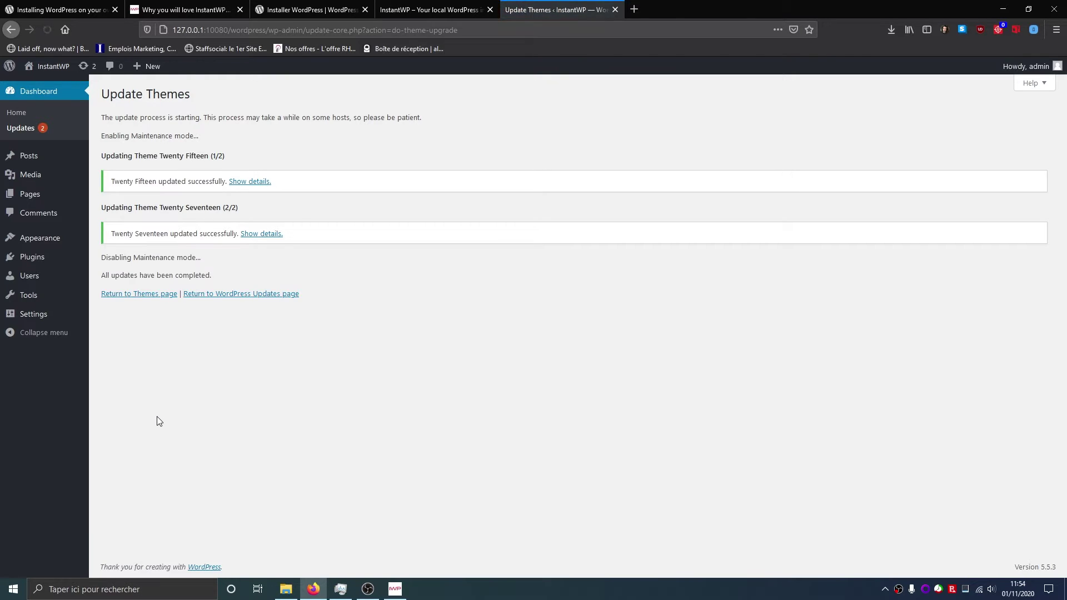
pyautogui.click(86, 68)
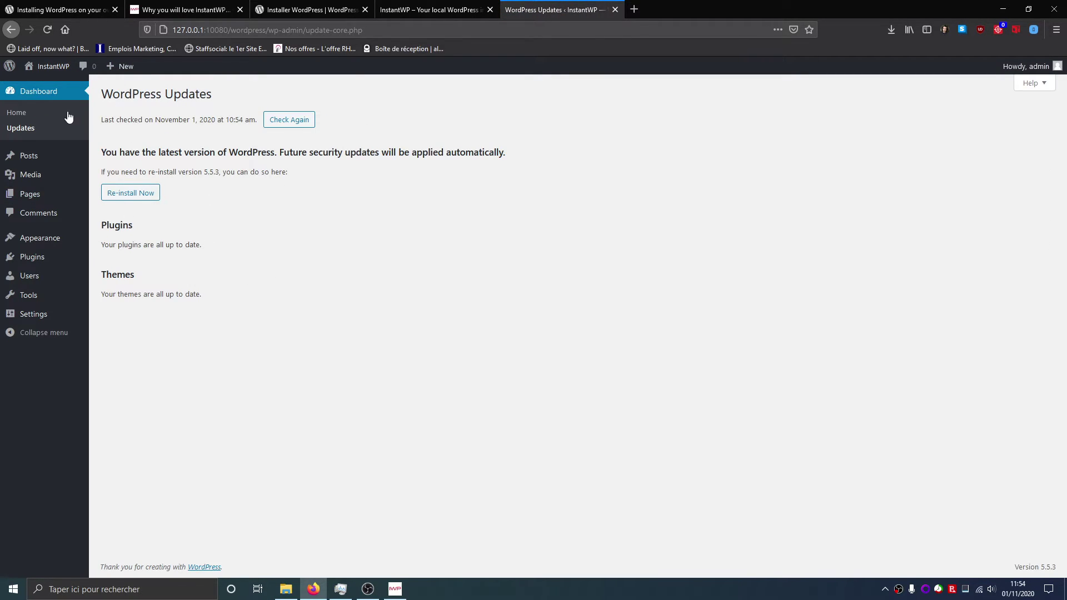
# Step: View the list of all posts and the list of installed plugins
pyautogui.click(54, 160)
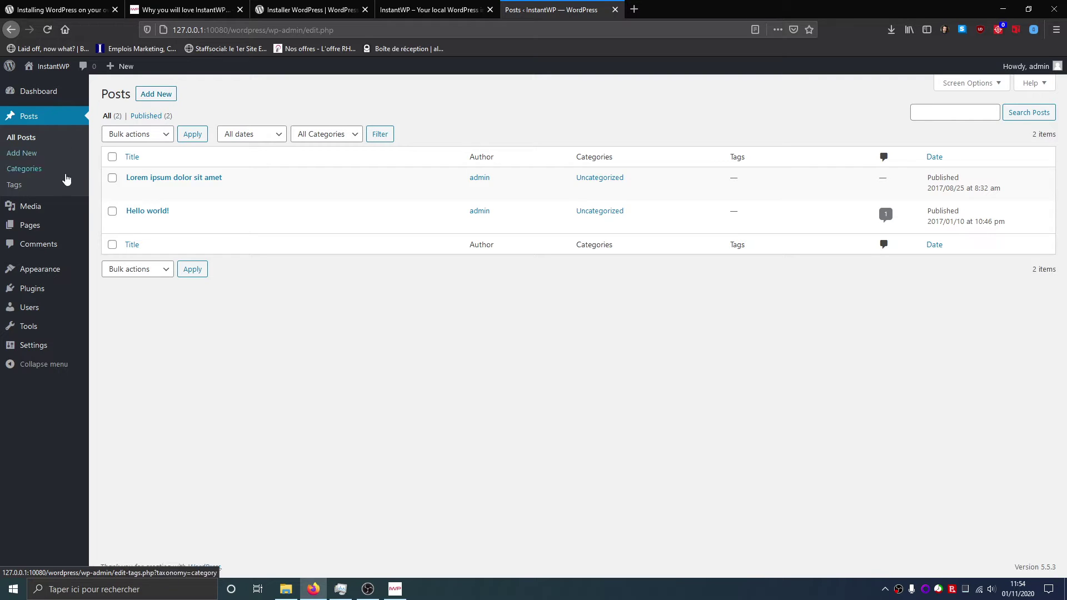
pyautogui.moveTo(63, 212)
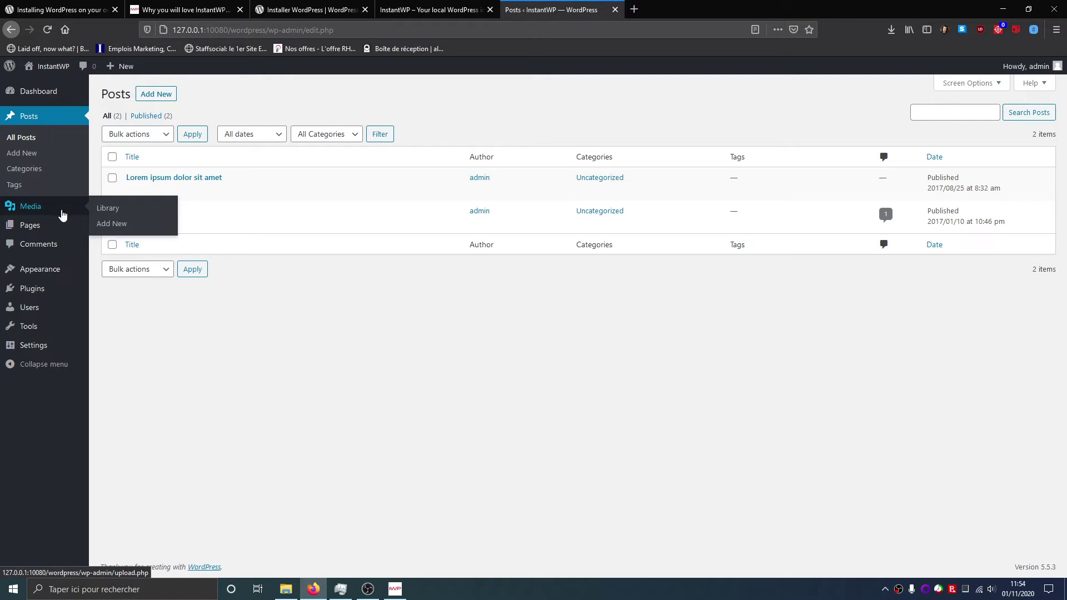
pyautogui.click(60, 288)
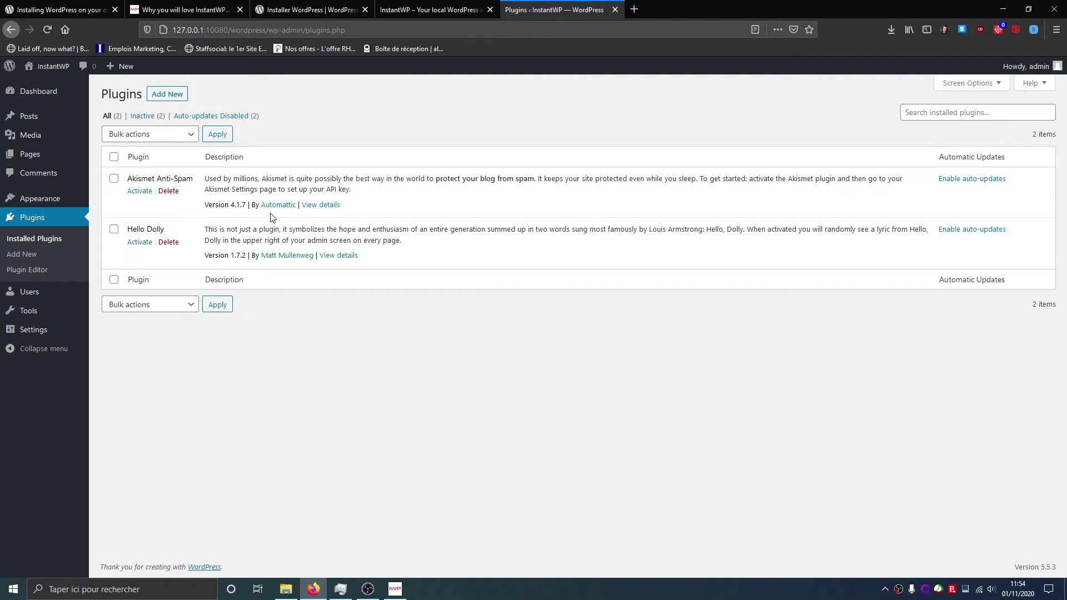
# Step: Browse the featured plugins and popular tags on the Add Plugins page and search the plugins for "update"
pyautogui.click(177, 96)
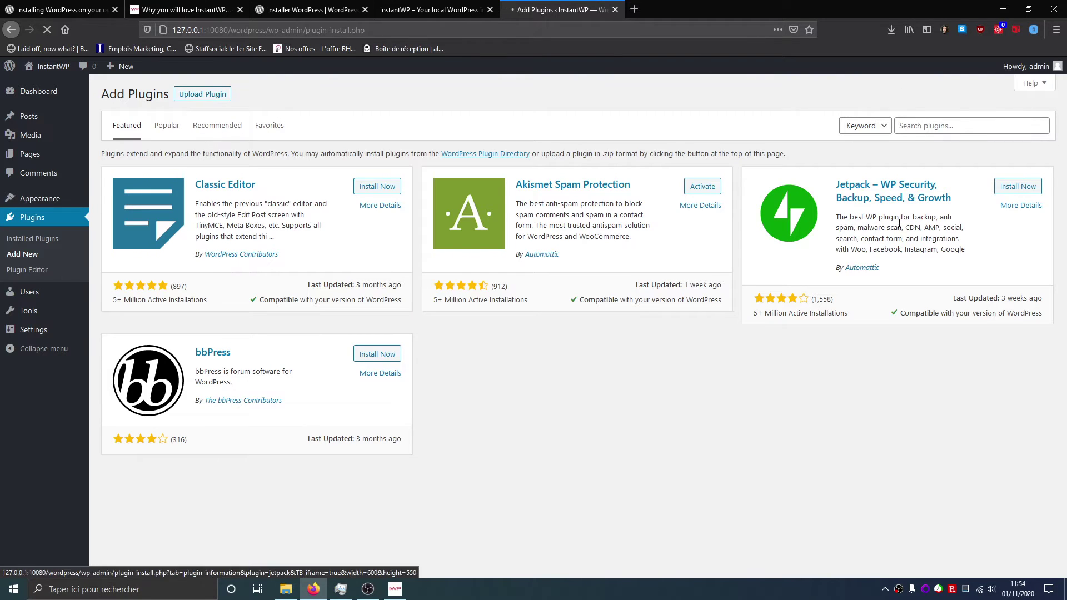
pyautogui.scroll(-5, 645, 516)
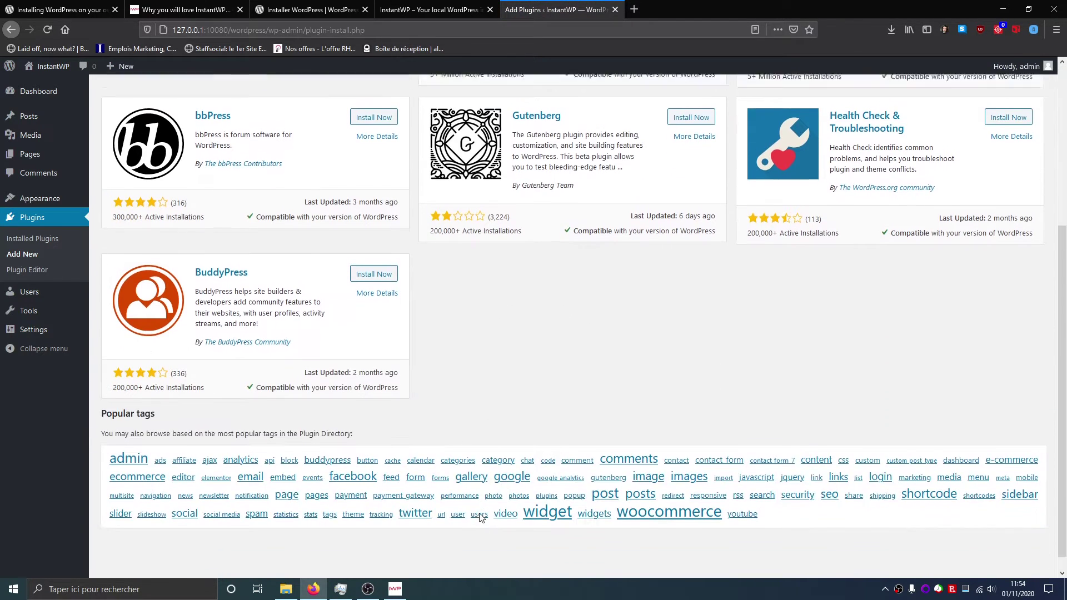
pyautogui.scroll(4, 707, 382)
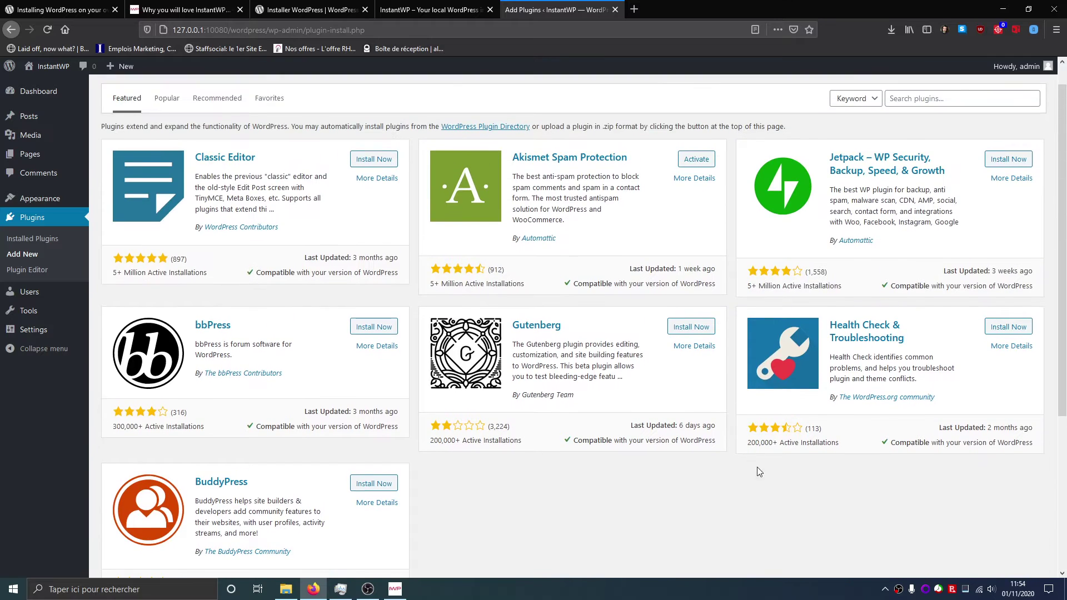
pyautogui.scroll(-4, 479, 417)
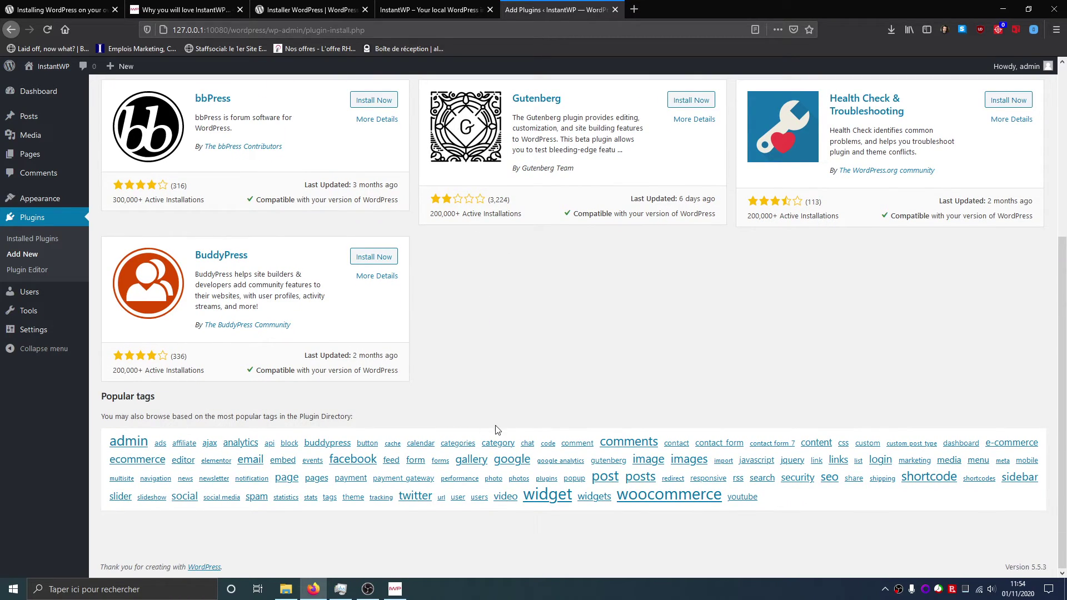
pyautogui.scroll(5, 497, 429)
pyautogui.click(888, 126)
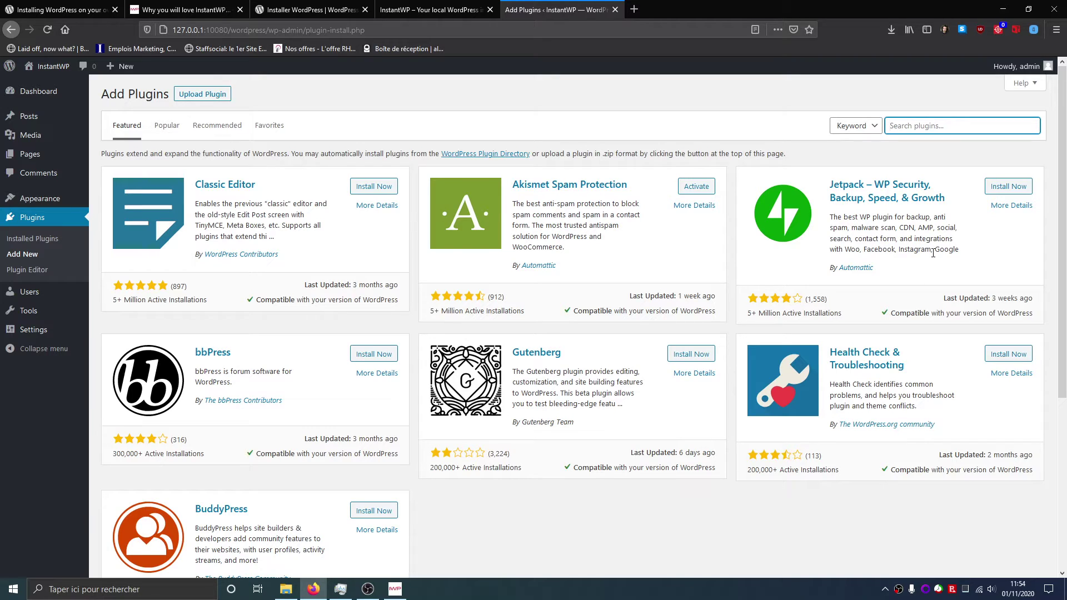
pyautogui.write('update')
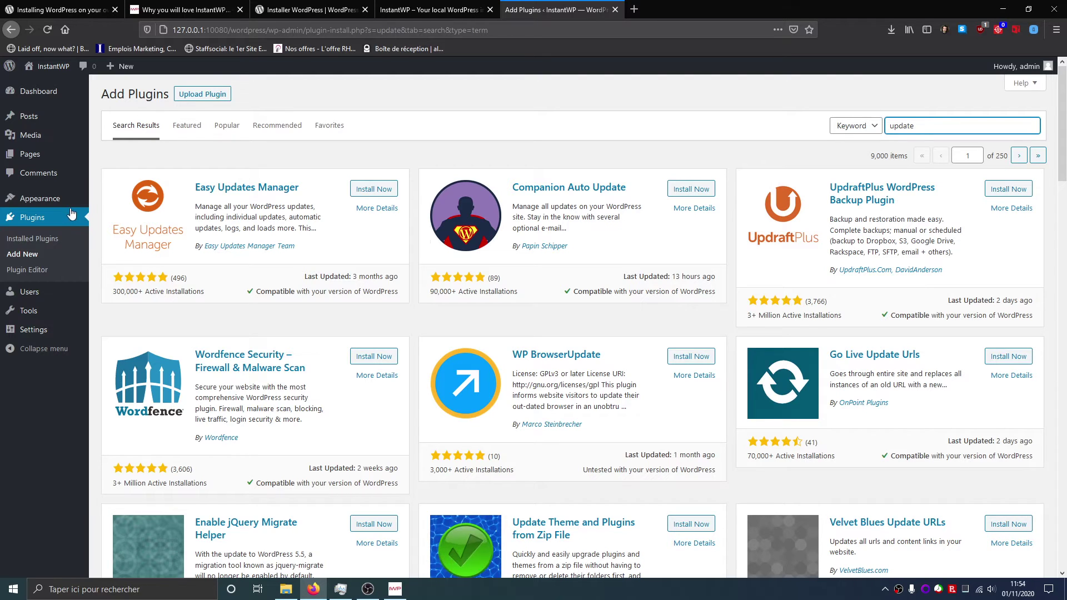
# Step: Open the installed themes page and check the site's front page with the active Speculate theme
pyautogui.click(50, 199)
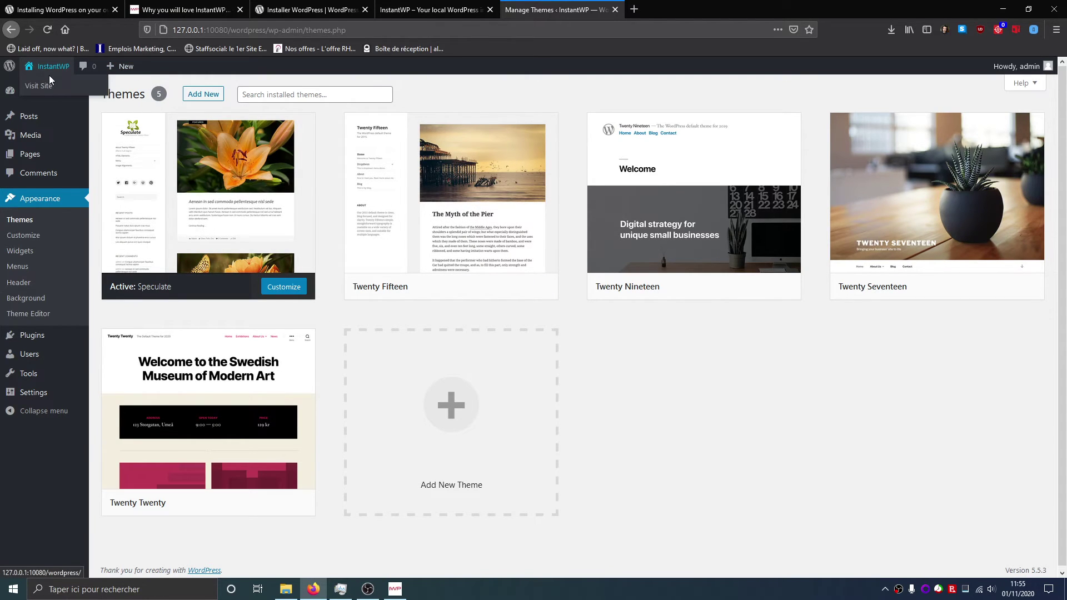
pyautogui.click(47, 88)
pyautogui.click(48, 30)
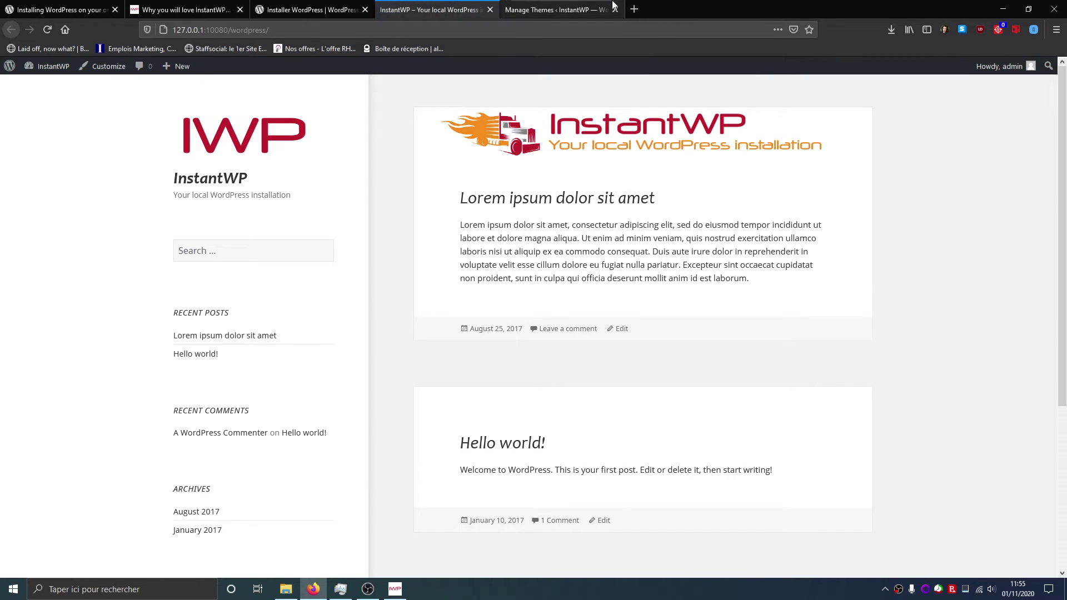
# Step: Return to the Manage Themes page and activate the Twenty Twenty theme
pyautogui.click(545, 7)
pyautogui.moveTo(303, 514)
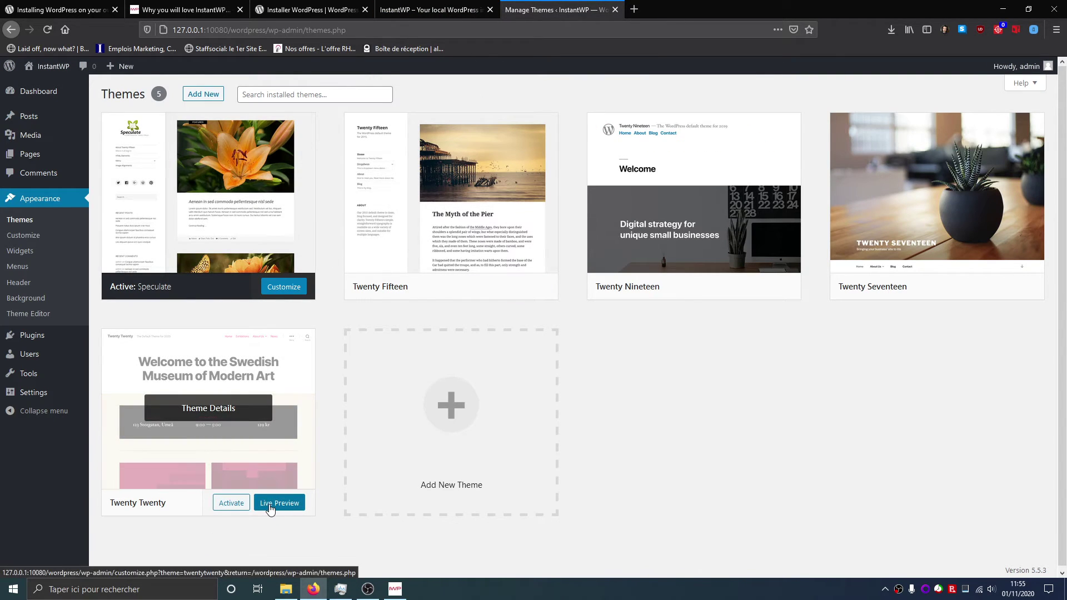
pyautogui.click(230, 503)
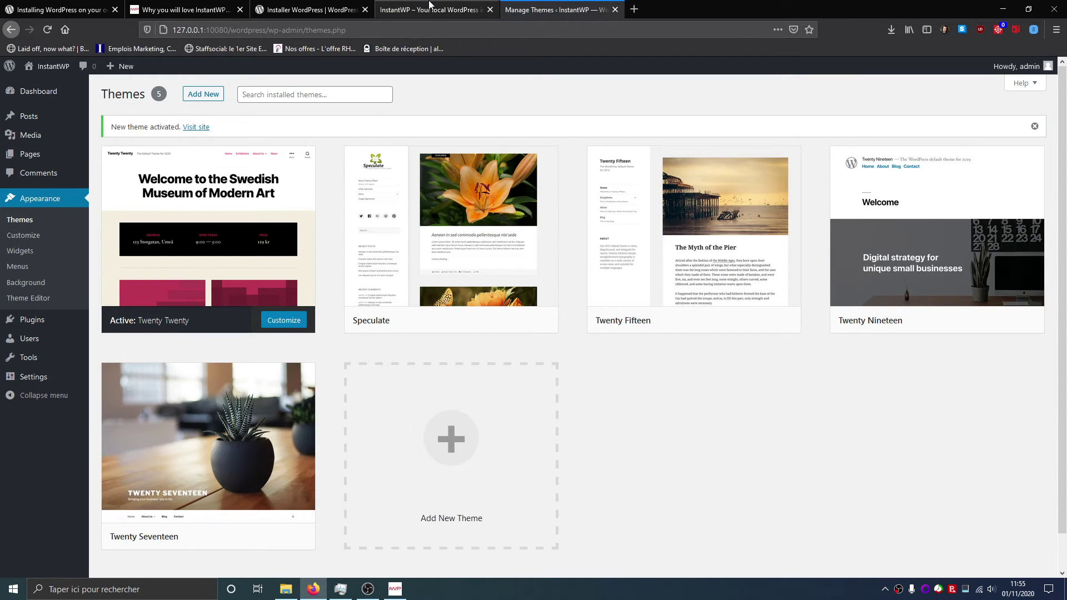
# Step: Reload the site's front page and look through it in the Twenty Twenty theme
pyautogui.click(429, 7)
pyautogui.click(47, 29)
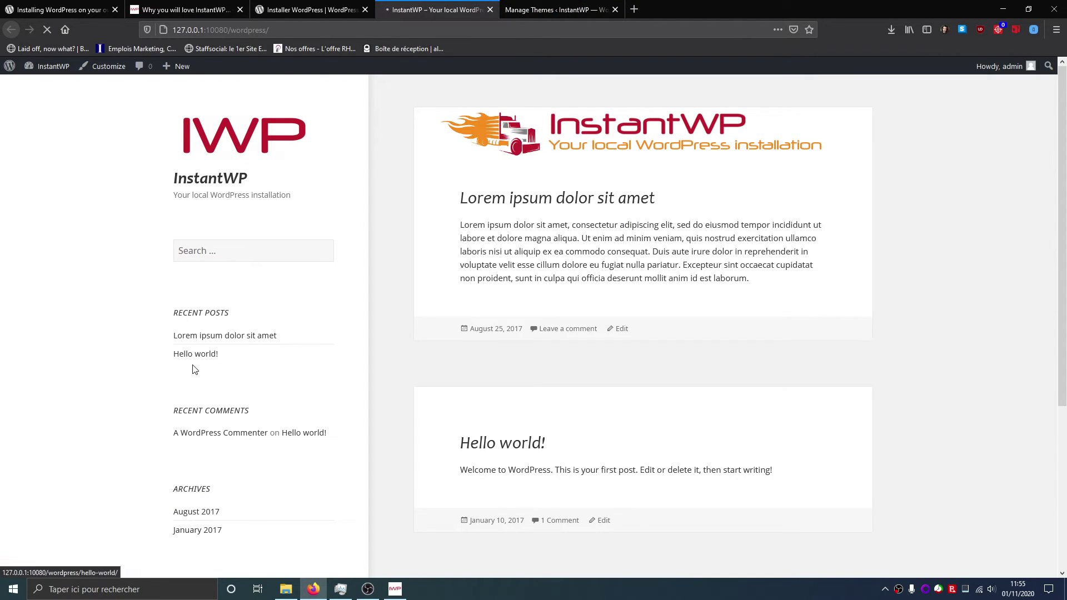
pyautogui.scroll(-15, 448, 274)
pyautogui.scroll(6, 434, 311)
pyautogui.scroll(10, 434, 325)
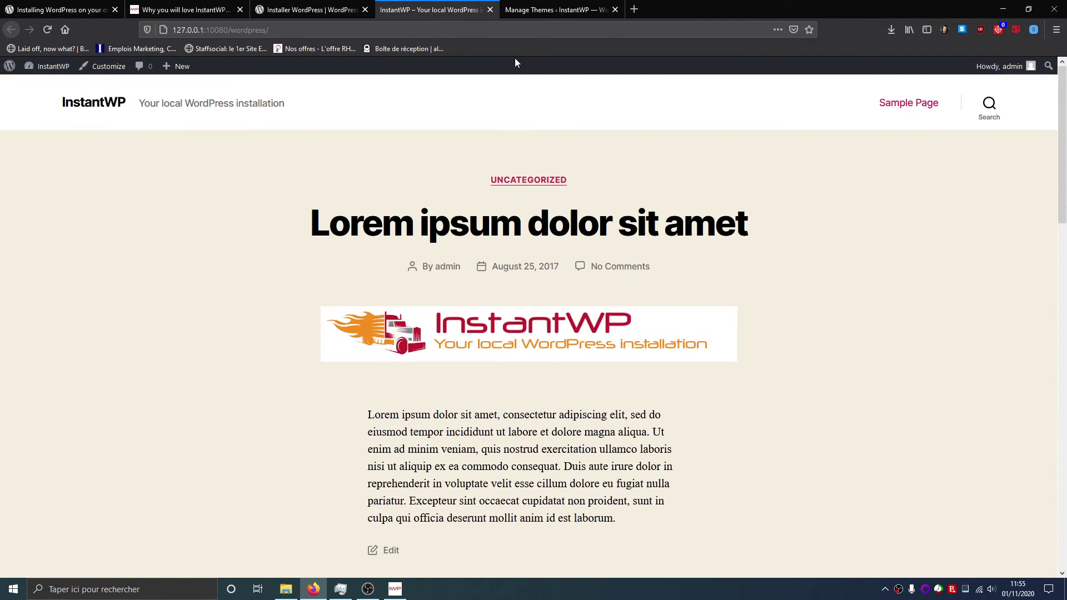
# Step: Go back to the installed themes in the dashboard and open the list of all users
pyautogui.click(555, 10)
pyautogui.click(274, 96)
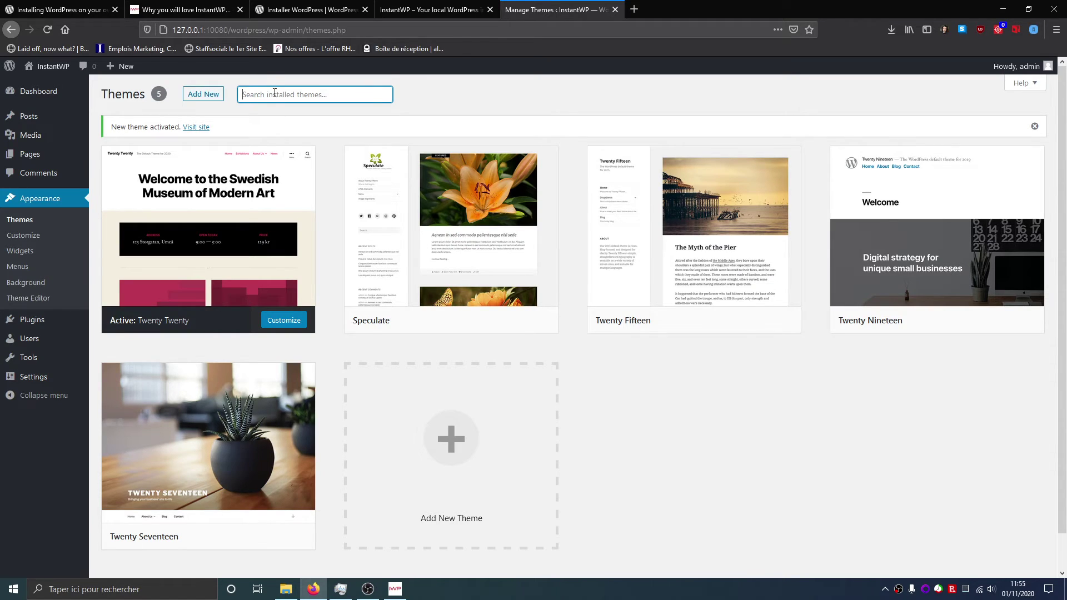
pyautogui.moveTo(486, 315)
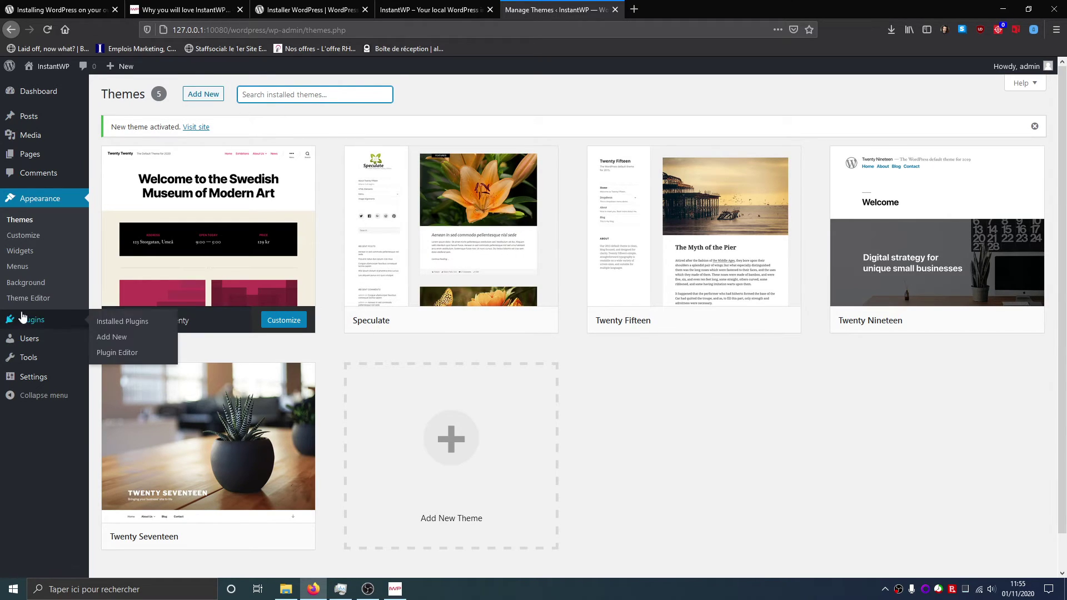
pyautogui.click(29, 339)
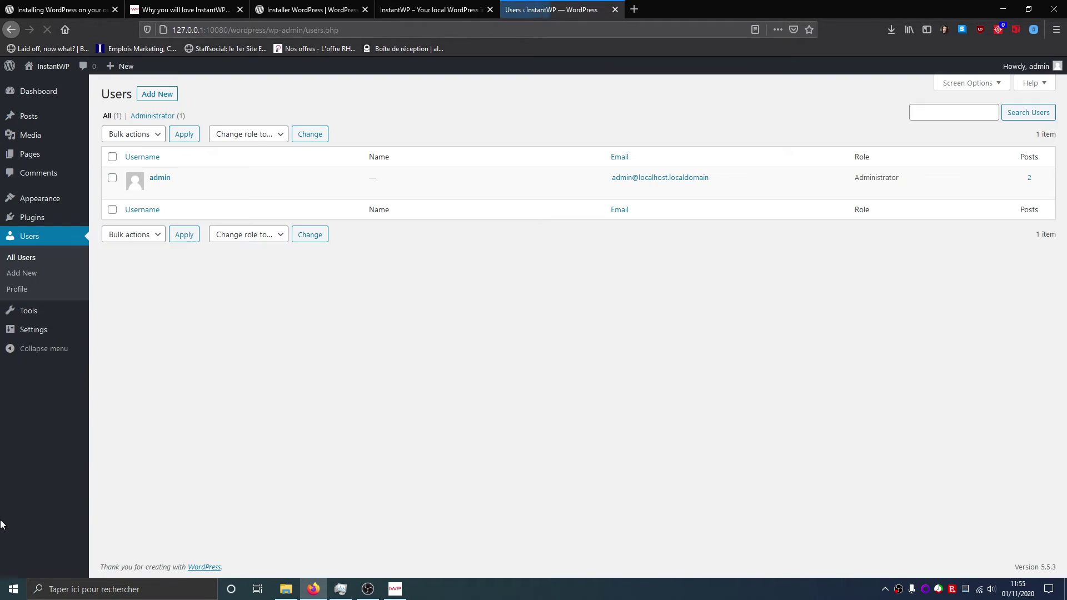